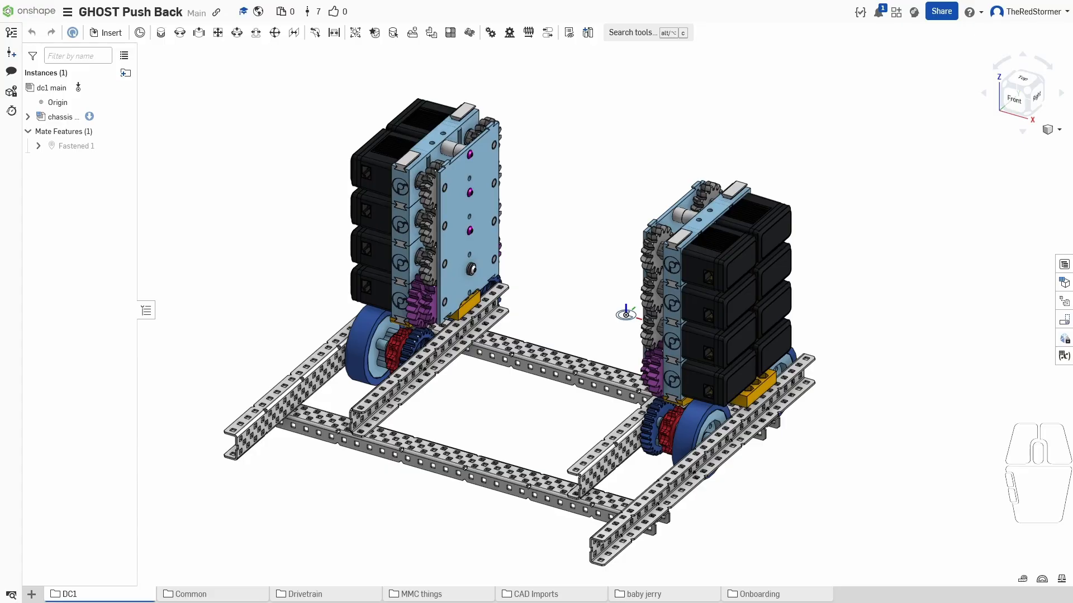
mouse_move(402, 591)
middle_click_drag(746, 559, 716, 547)
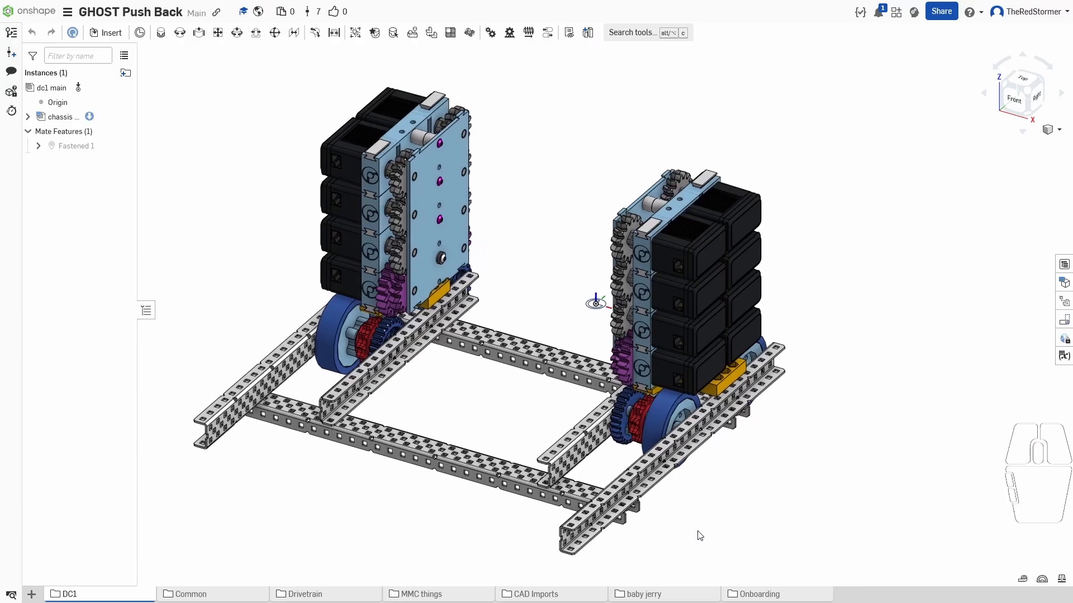
scroll(505, 415, "down", 2)
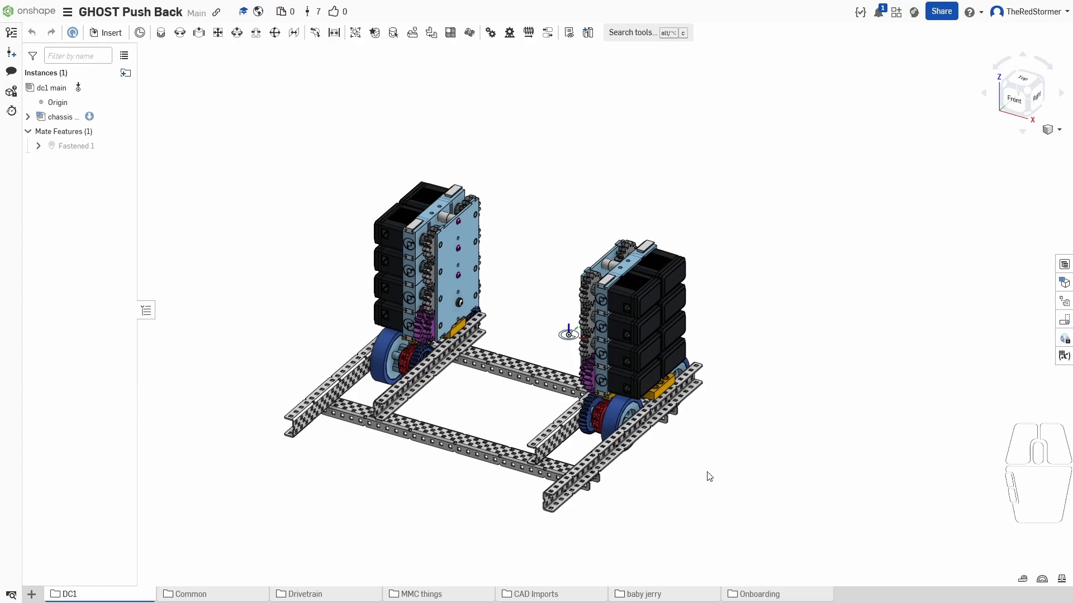
scroll(709, 477, "up", 4)
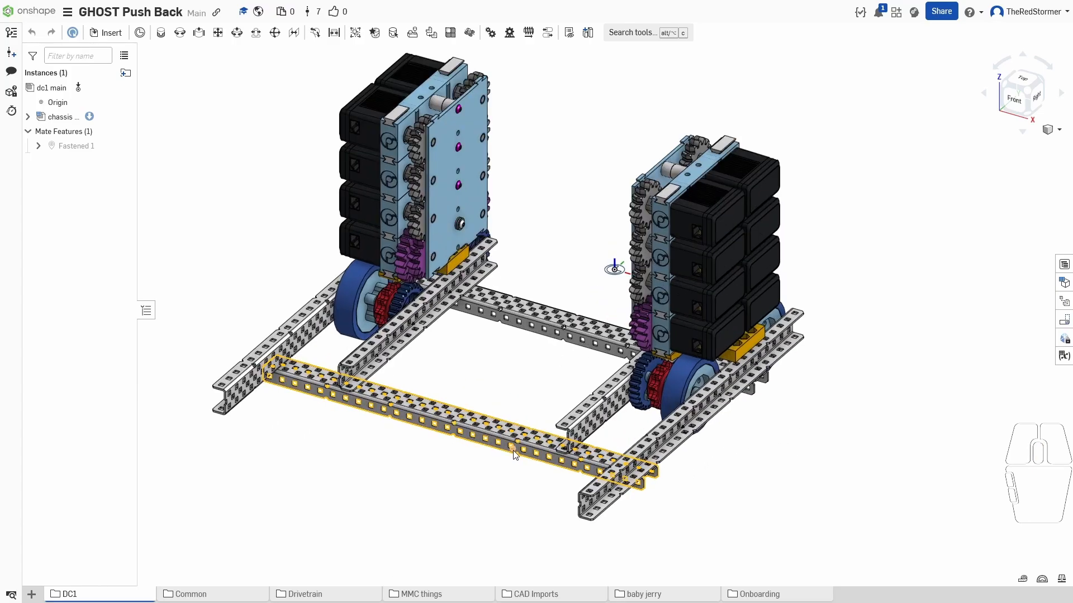
middle_click_drag(492, 488, 471, 502)
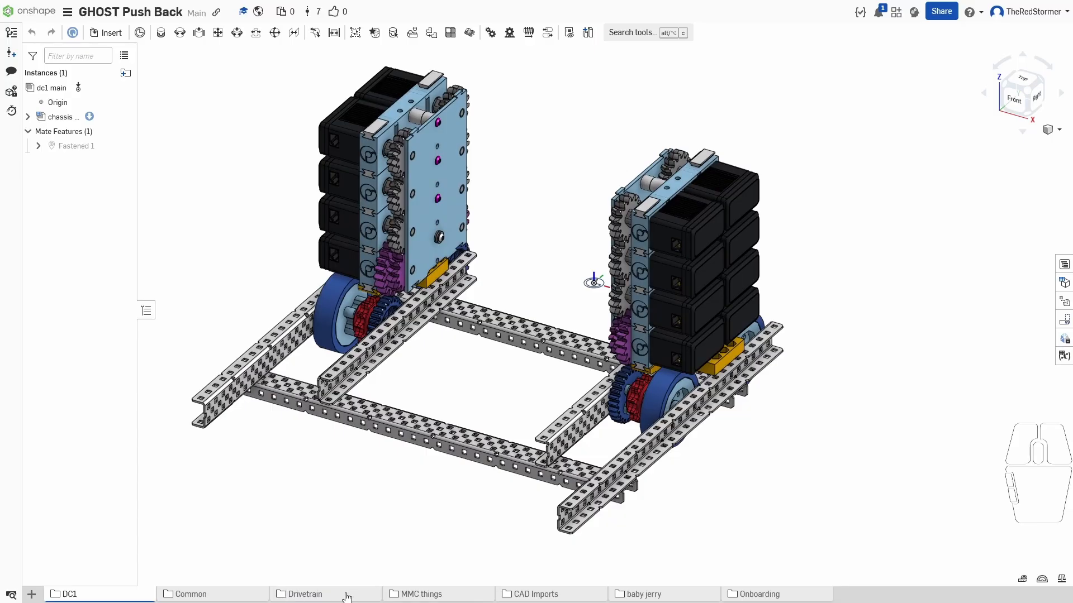
Browse the document's folder structure, including DC1, Common with its electronics subfolder, and the half hinge R assembly under hinge & bearings.
left_click(142, 596)
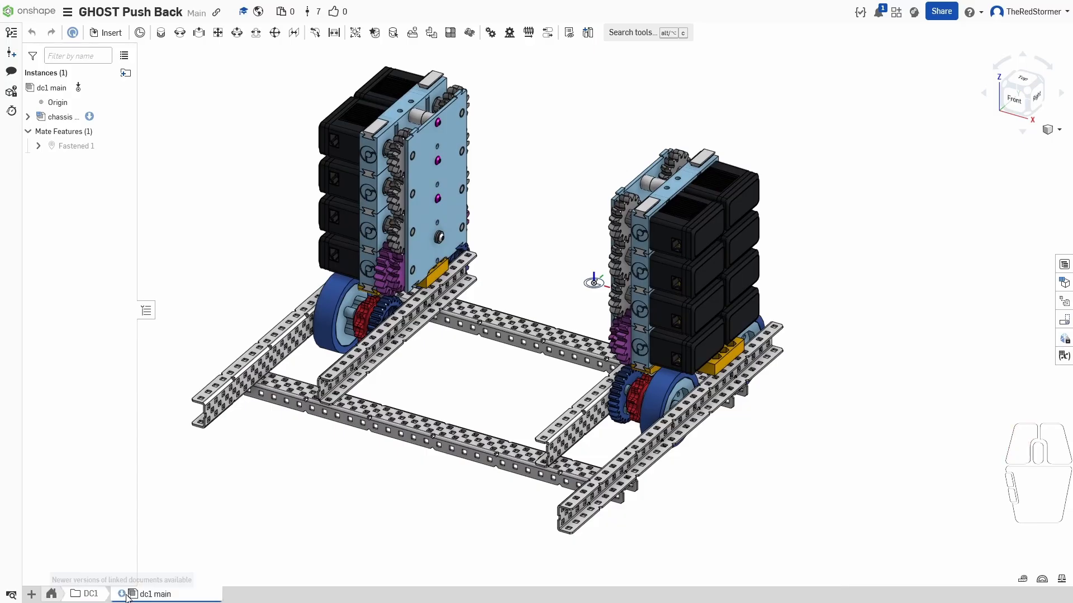
left_click(51, 594)
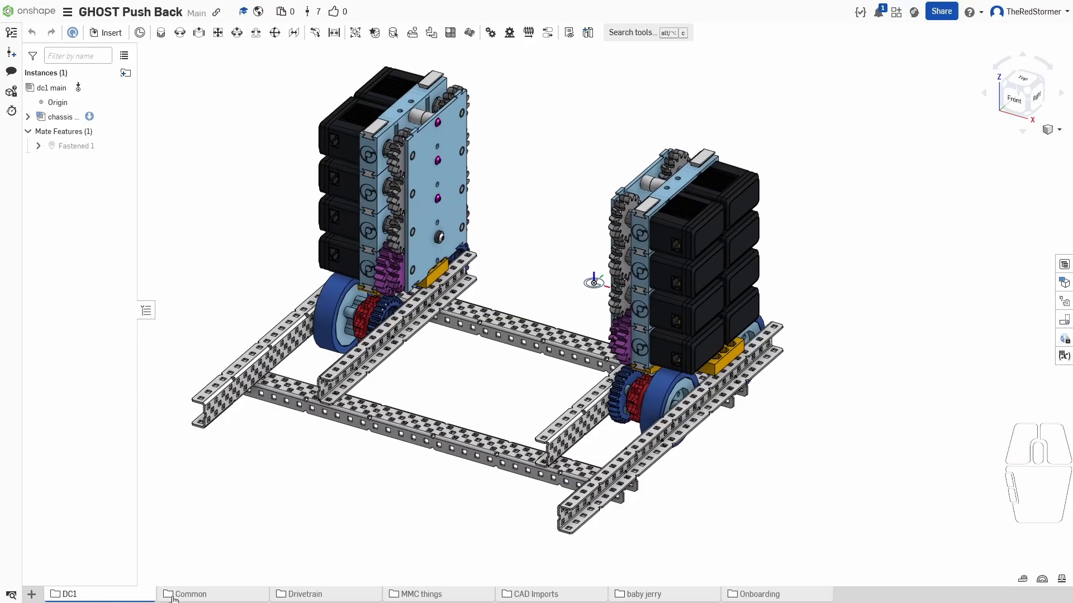
left_click(223, 595)
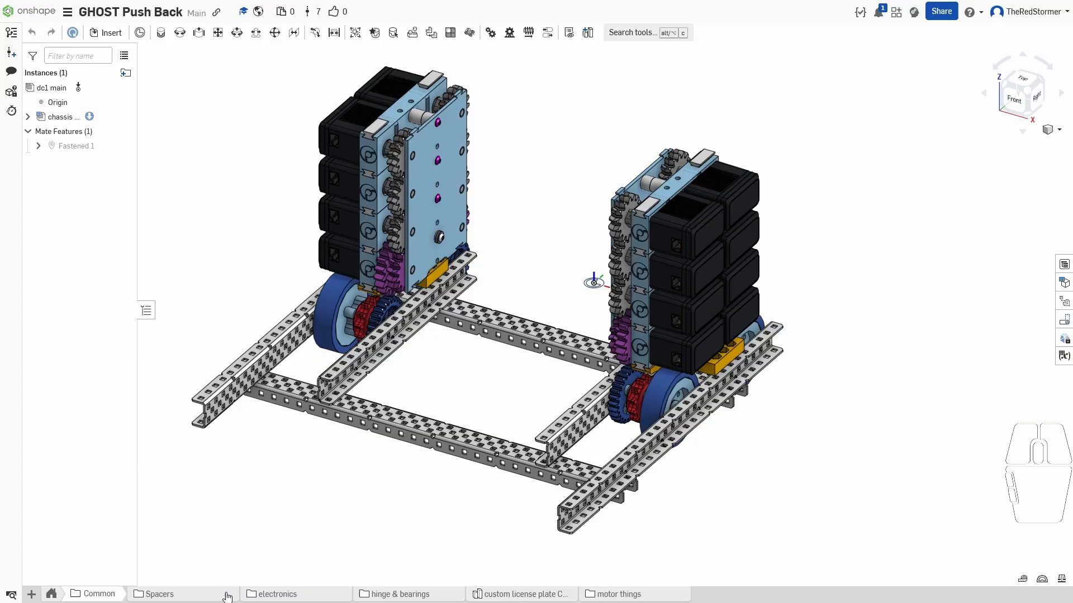
left_click(274, 594)
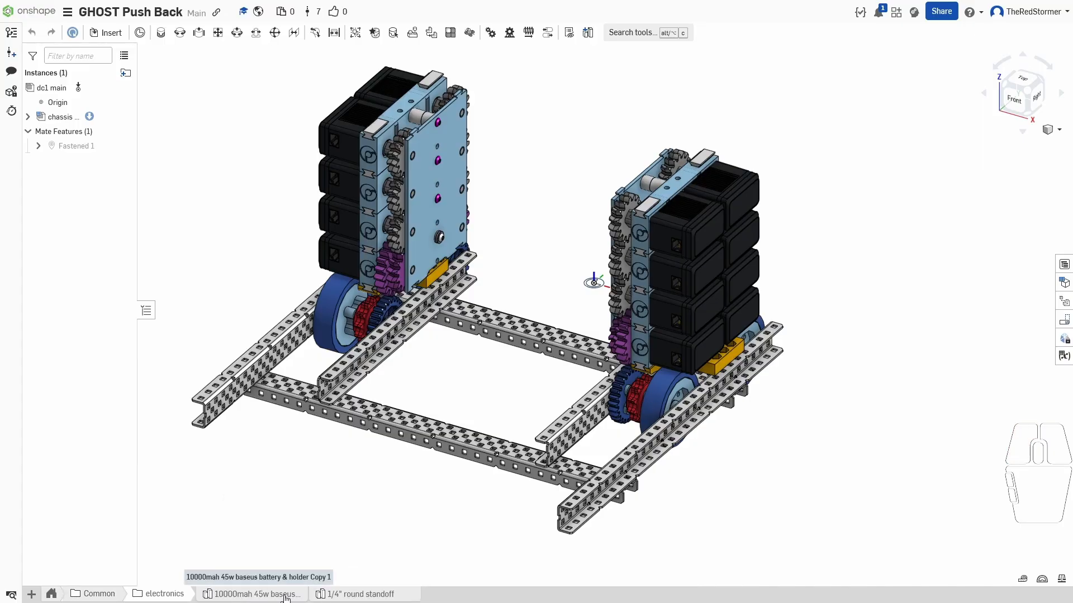
left_click(105, 594)
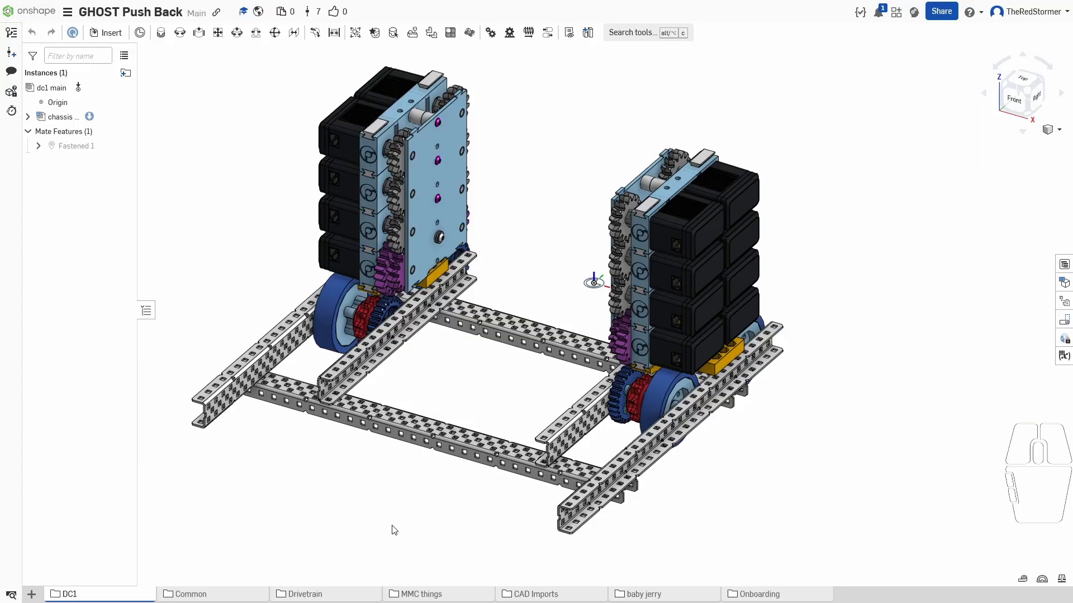
left_click(252, 596)
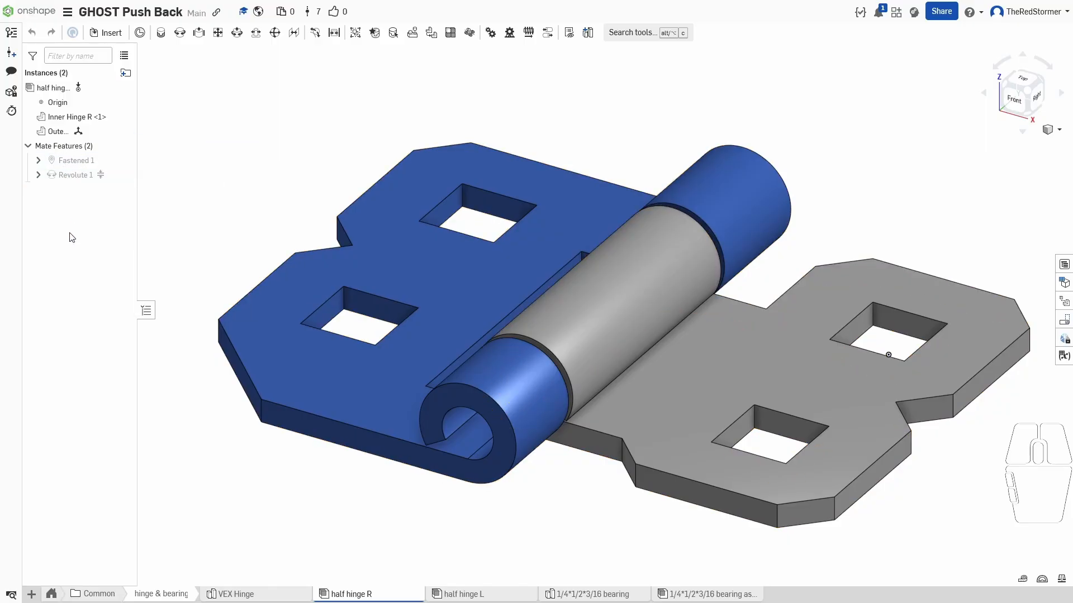
left_click(63, 592)
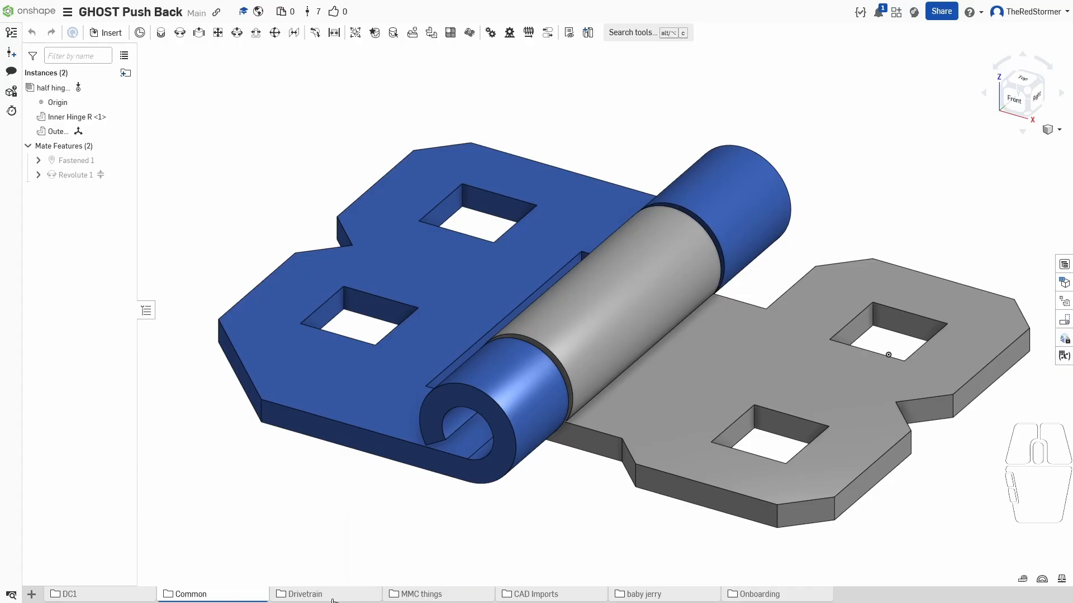
Open the Onboarding folder and create a new Part Studio in it.
left_click(738, 595)
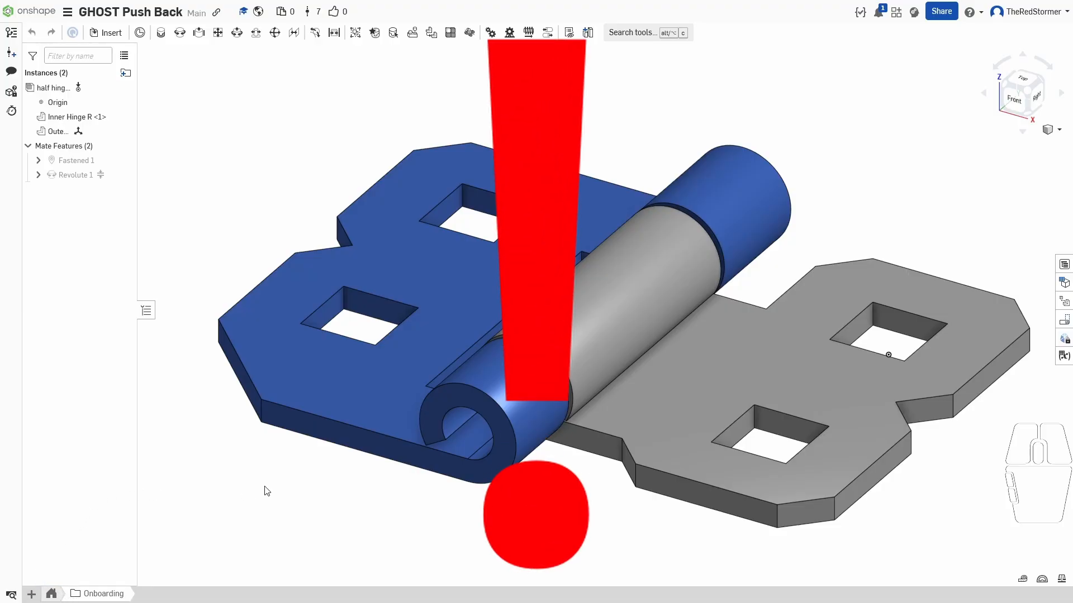
key("f")
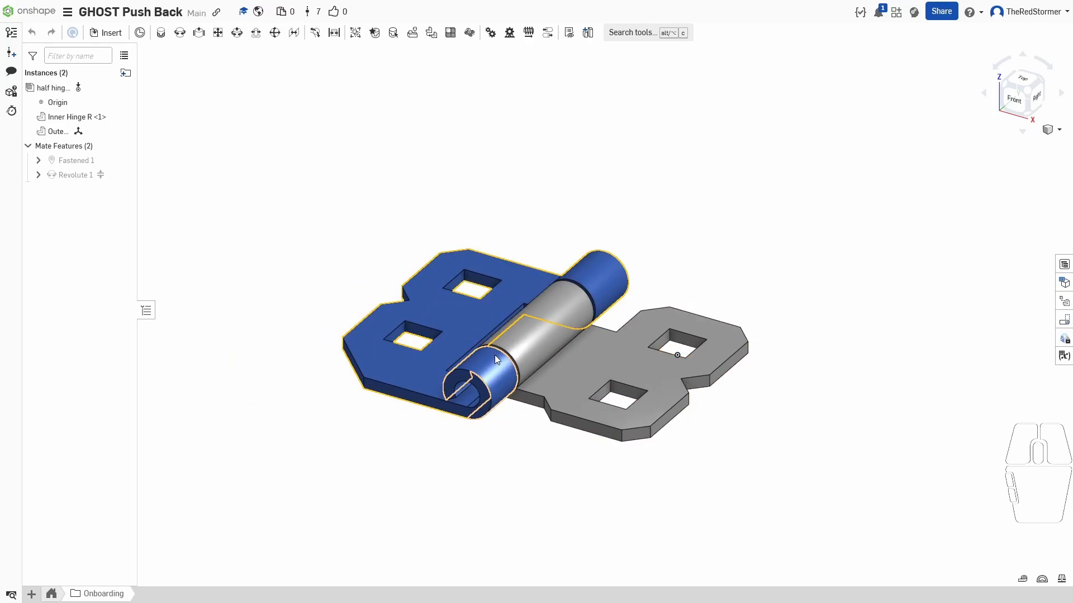
scroll(494, 355, "up", 3)
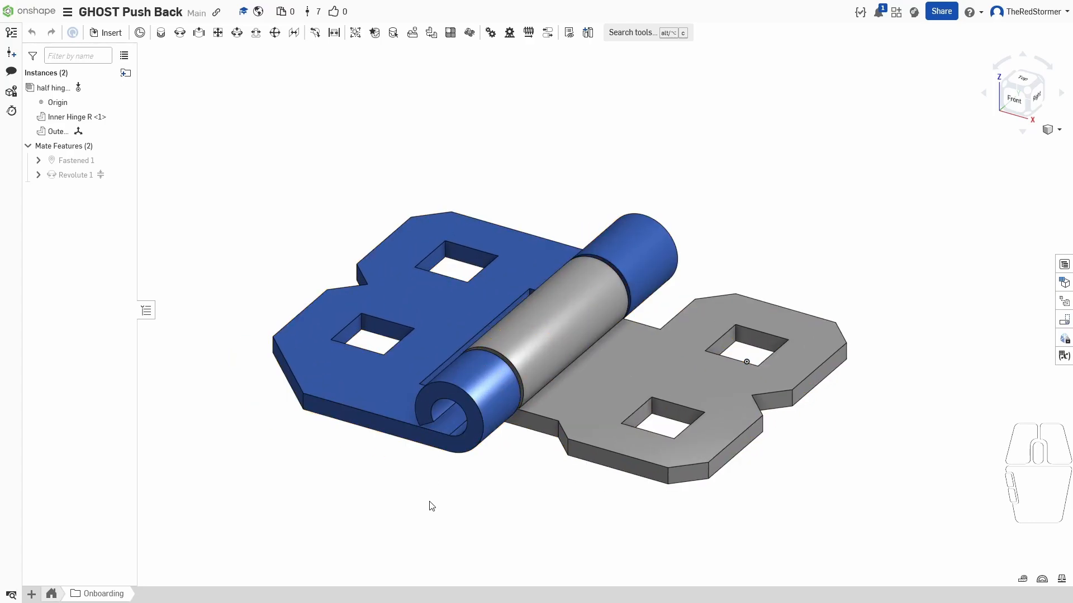
left_click(31, 594)
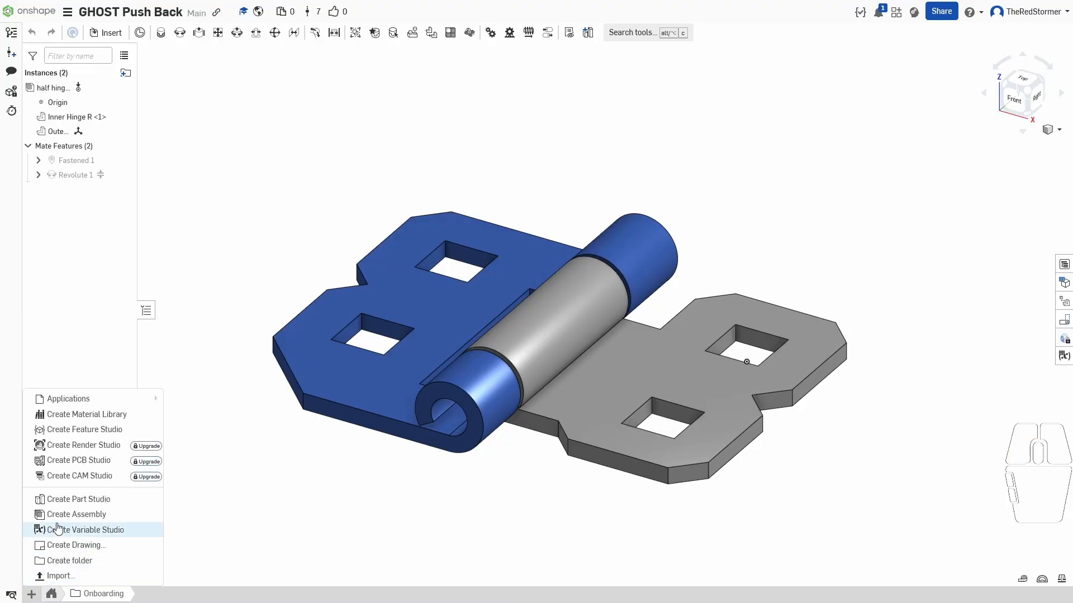
left_click(73, 503)
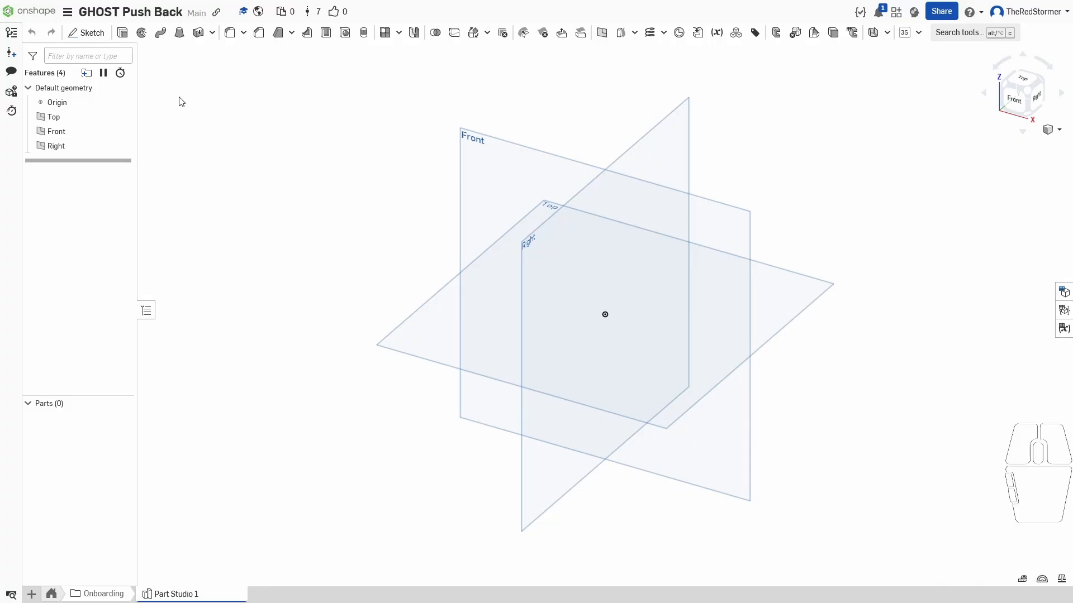
Start a sketch on the Top plane and hide the Front and Right planes.
left_click(97, 36)
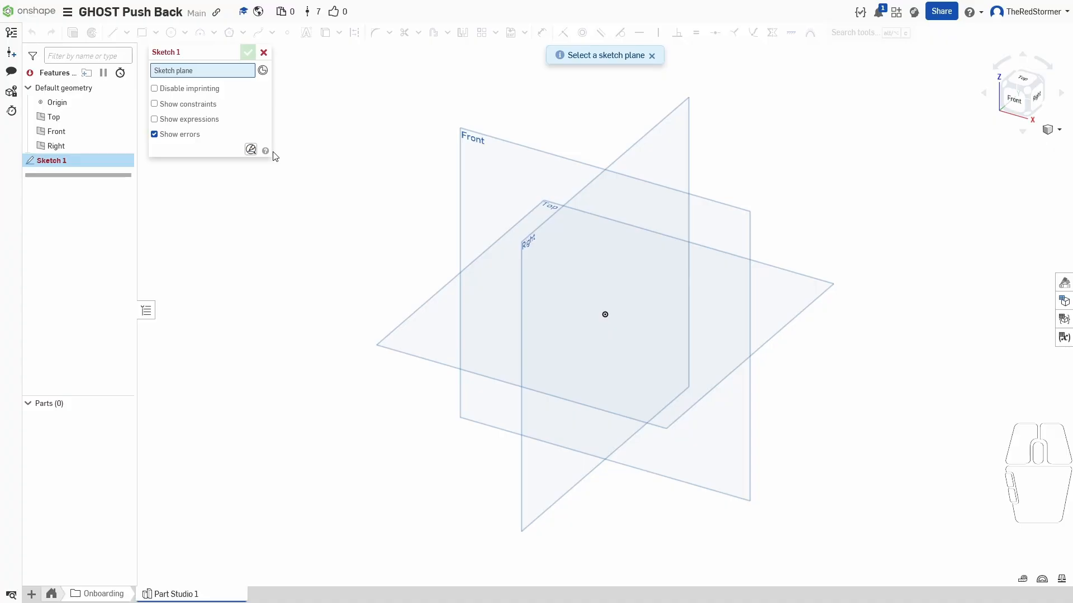
right_click_drag(331, 162, 336, 177)
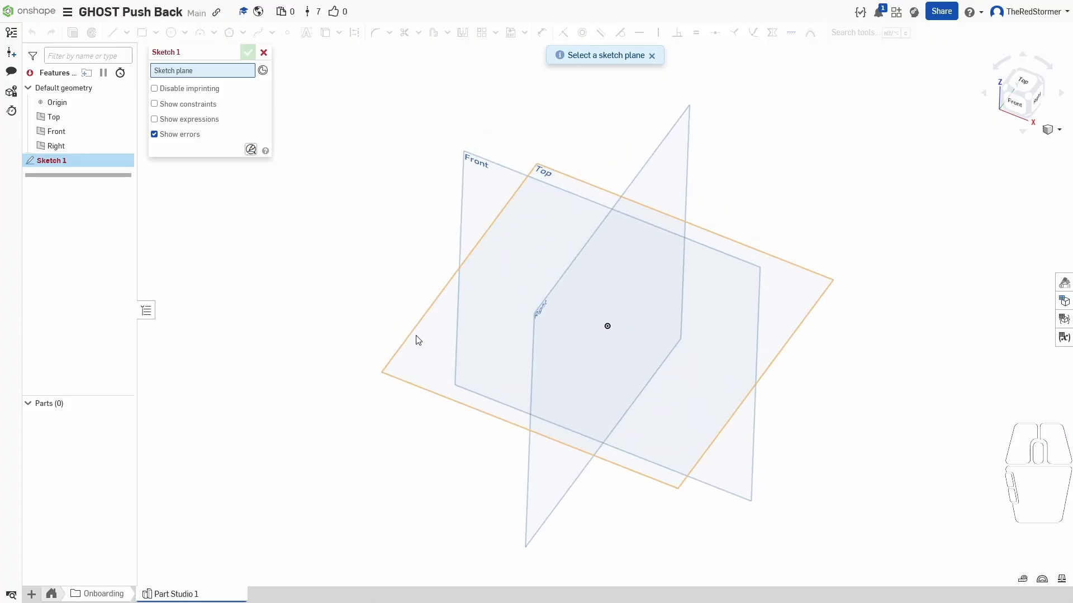
left_click(423, 359)
middle_click_drag(510, 309, 448, 270)
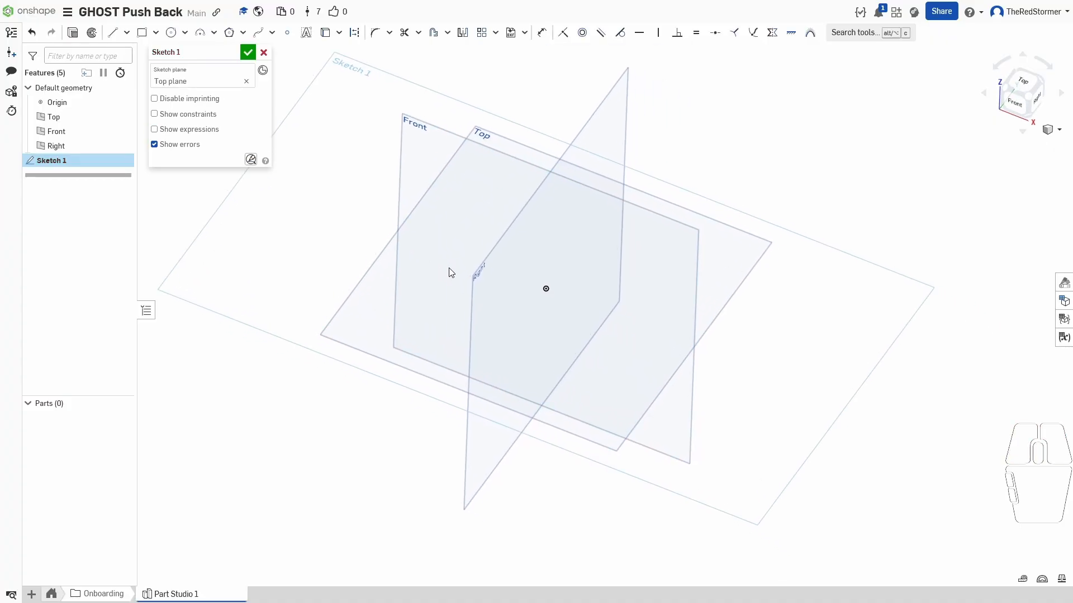
mouse_move(448, 270)
right_mouse_down()
mouse_move(429, 263)
mouse_move(412, 273)
mouse_move(422, 268)
mouse_move(376, 249)
right_mouse_up()
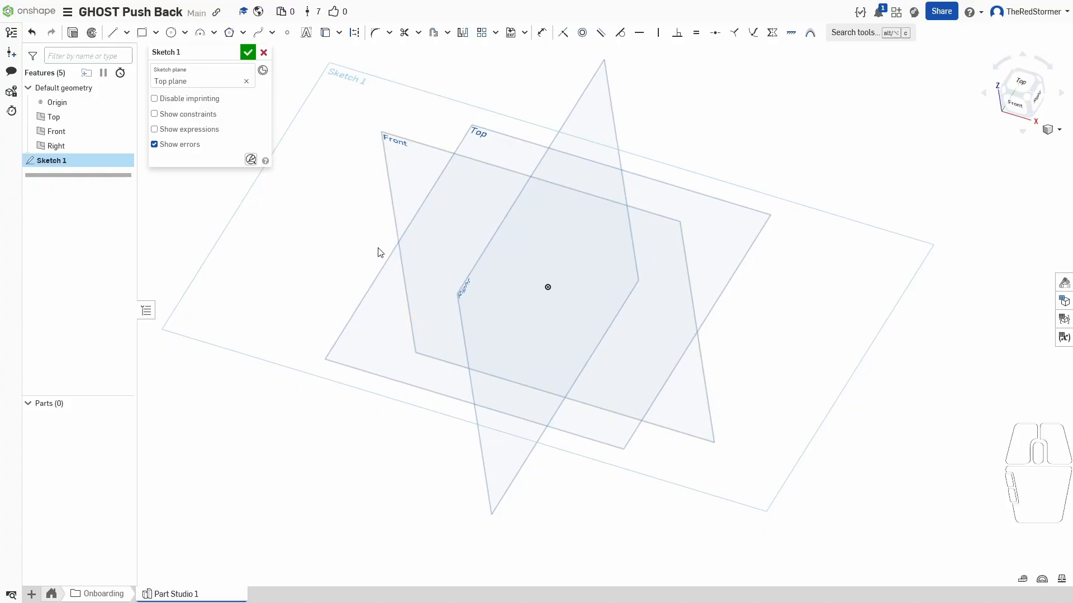
left_click(125, 131)
left_click(124, 145)
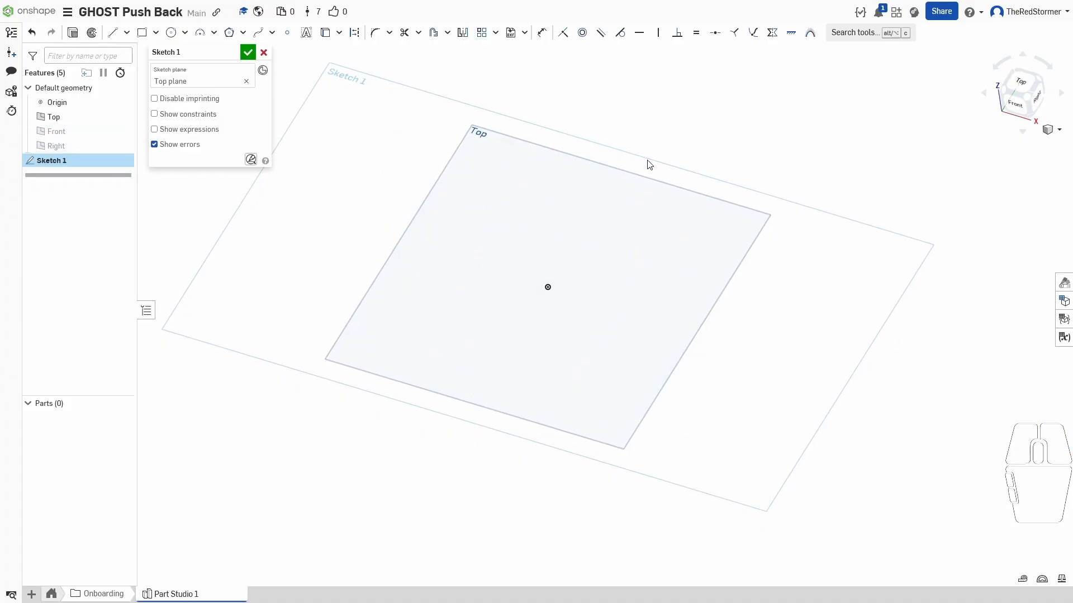
View the sketch from the top and draw a center-point square about 1.8 in wide, centered on the origin.
right_click_drag(648, 164, 648, 172)
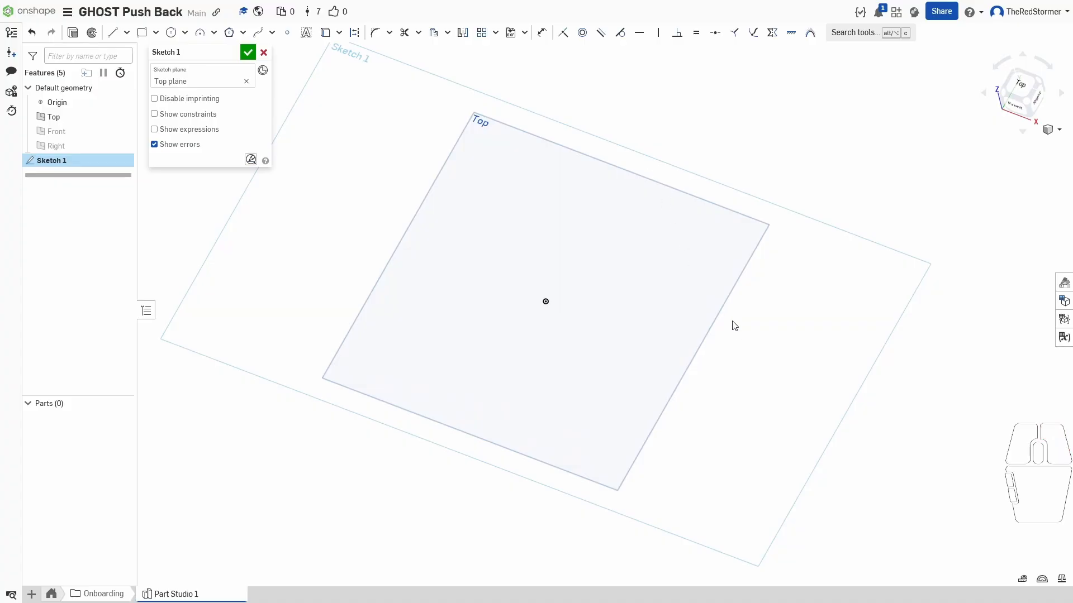
right_click_drag(701, 391, 520, 246)
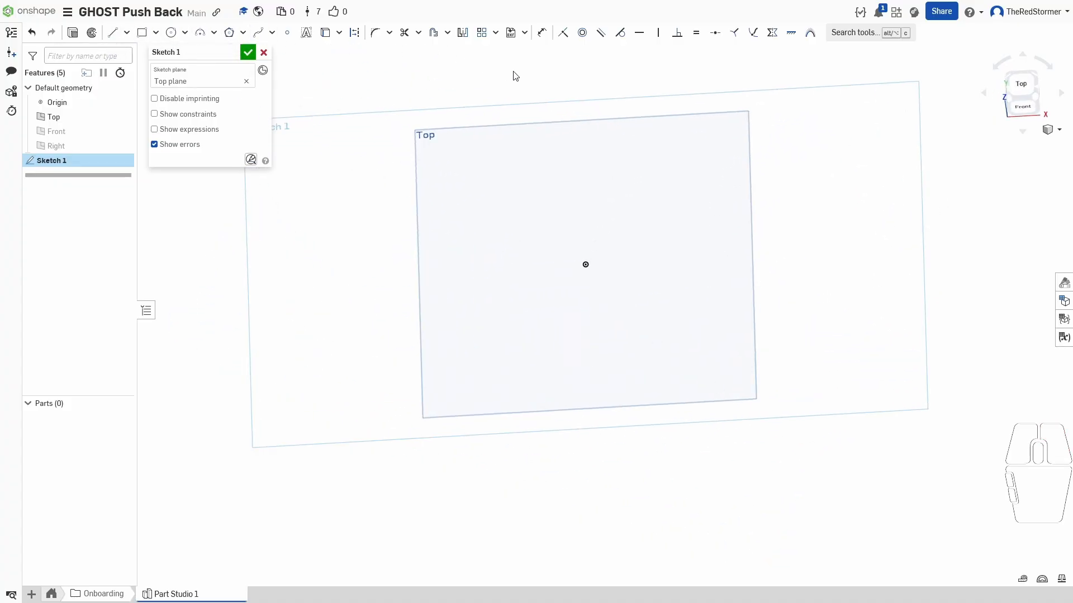
mouse_move(876, 292)
right_mouse_down()
mouse_move(881, 340)
mouse_move(879, 304)
mouse_move(869, 309)
right_mouse_up()
left_click(1020, 89)
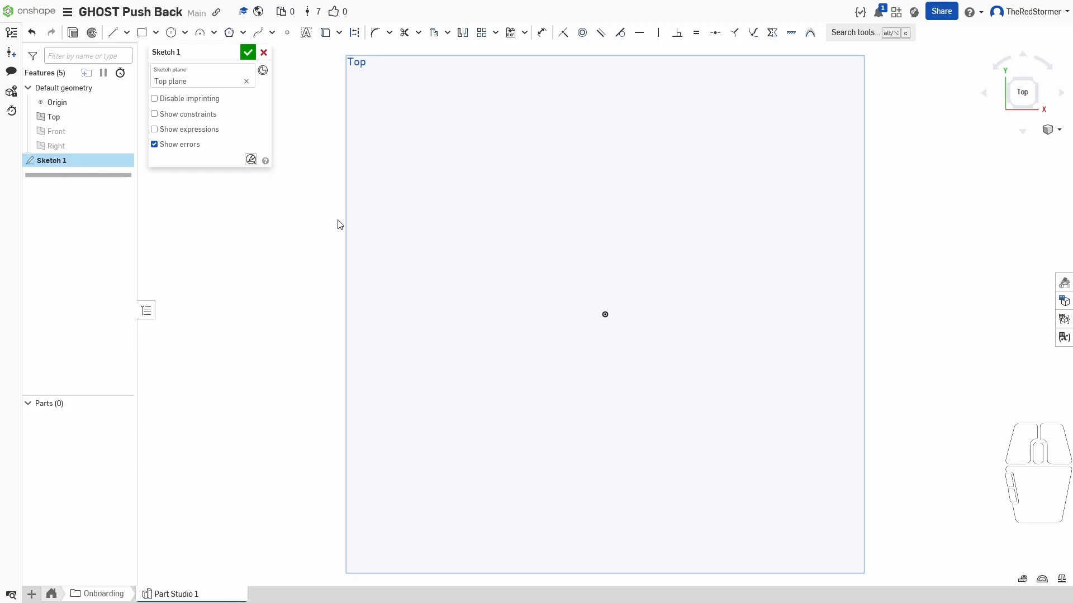
key("r")
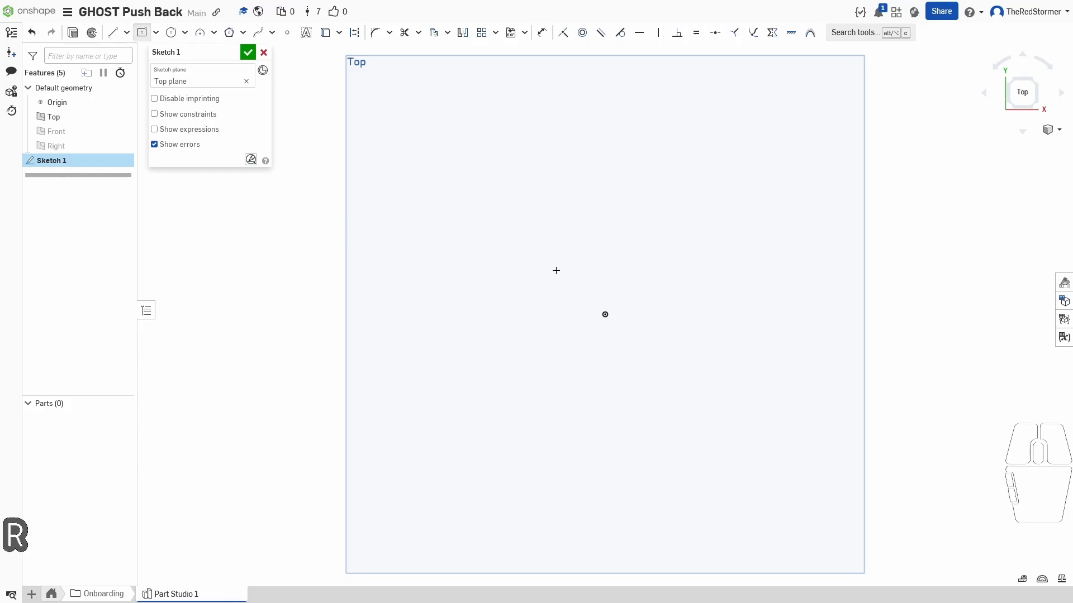
left_click(604, 314)
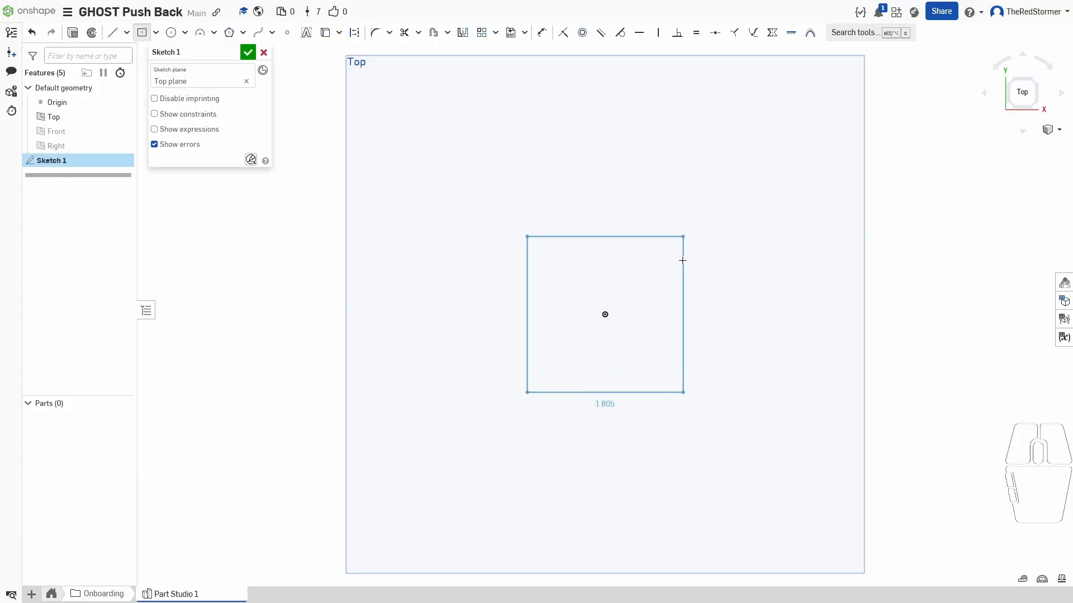
left_click(682, 260)
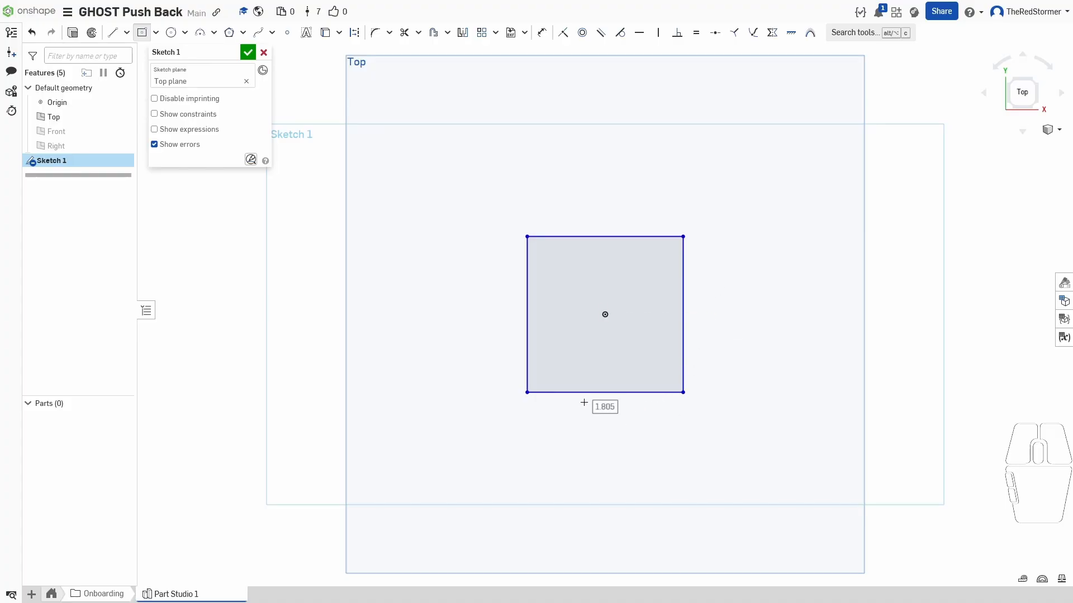
double_click(626, 408)
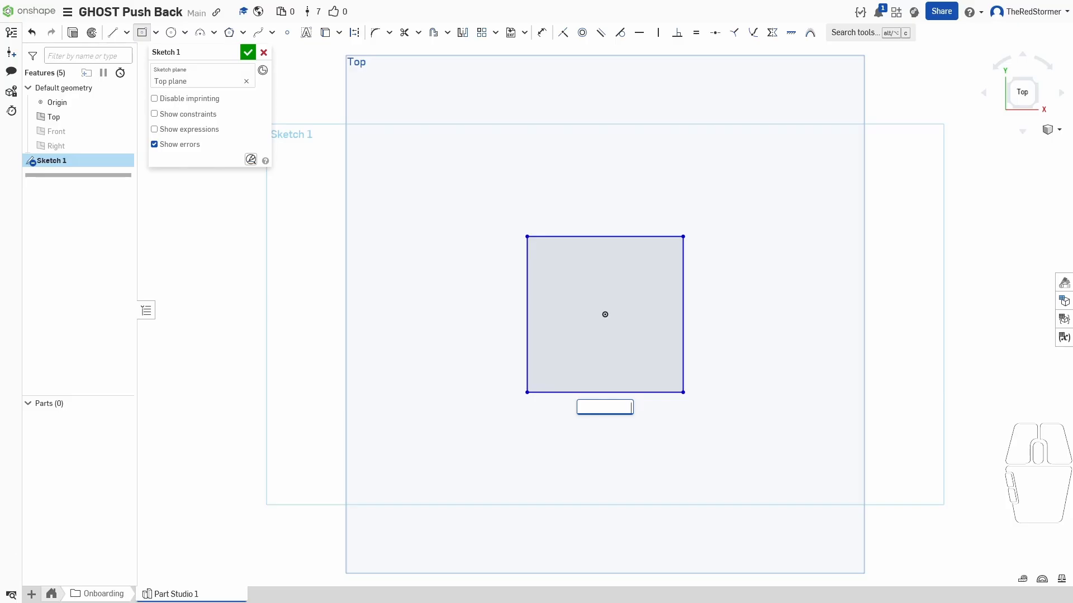
key("Escape")
key("d")
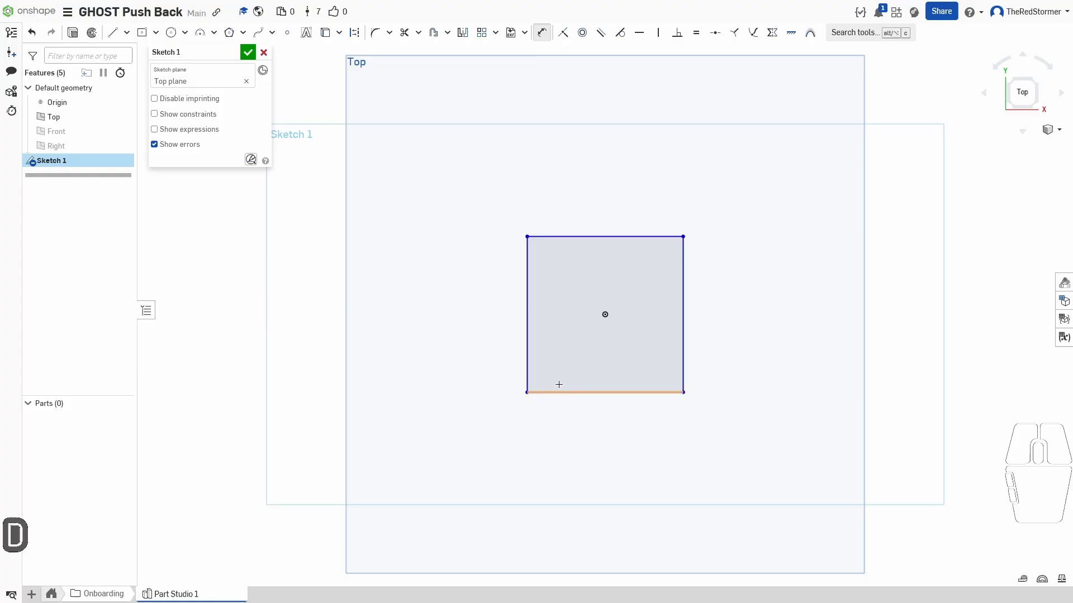
left_click(527, 352)
left_click(683, 357)
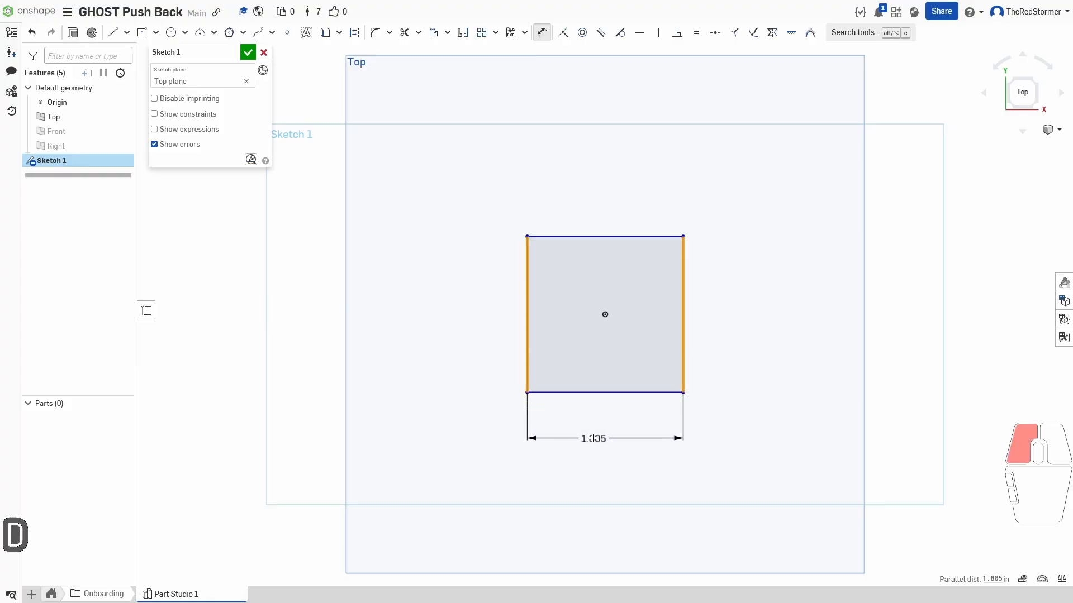
left_click(606, 431)
key("Escape")
key("ctrl+z")
Dimension the square's bottom edge and set its length to 1 in.
key("d")
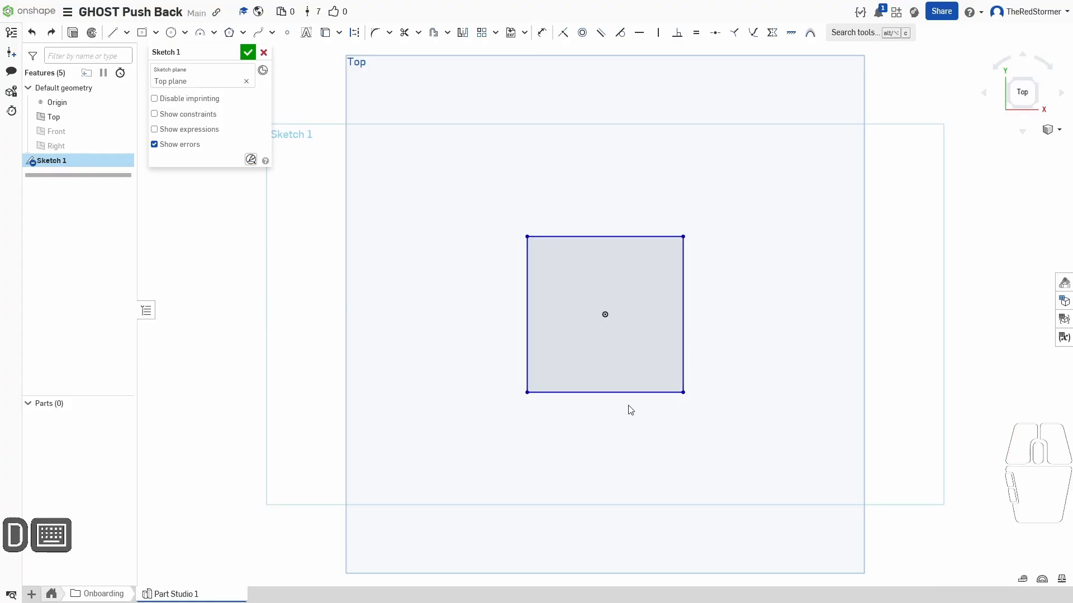
left_click(620, 392)
left_click(600, 431)
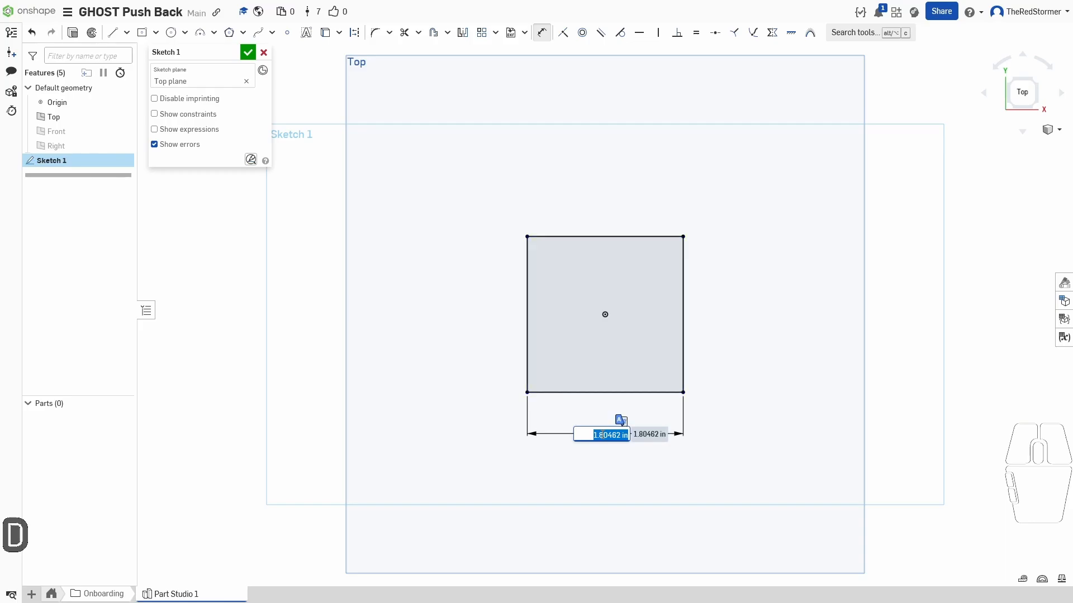
type("1")
key("Return")
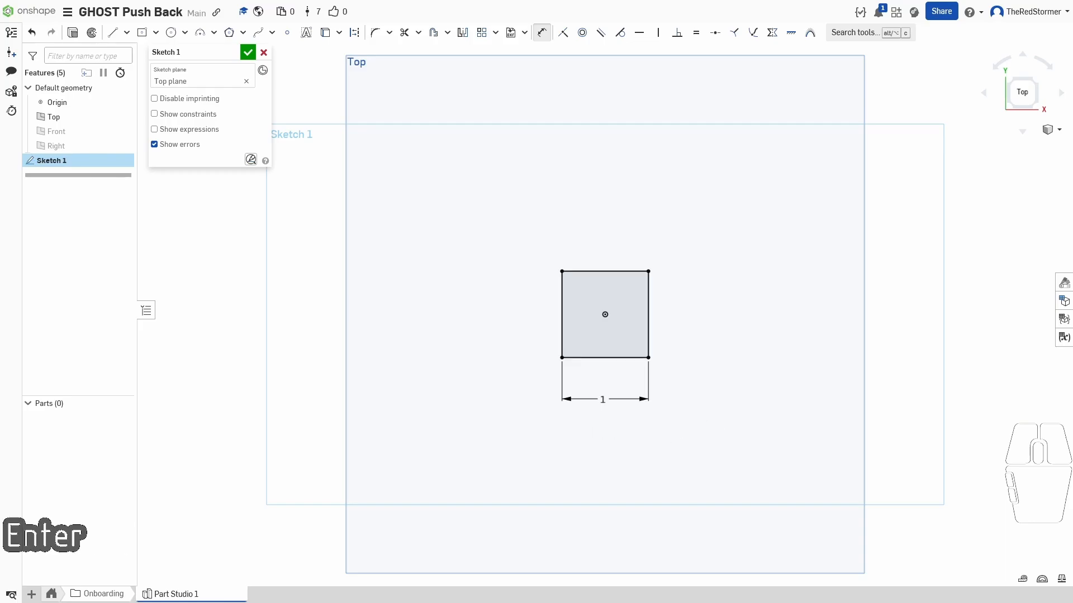
key("Escape")
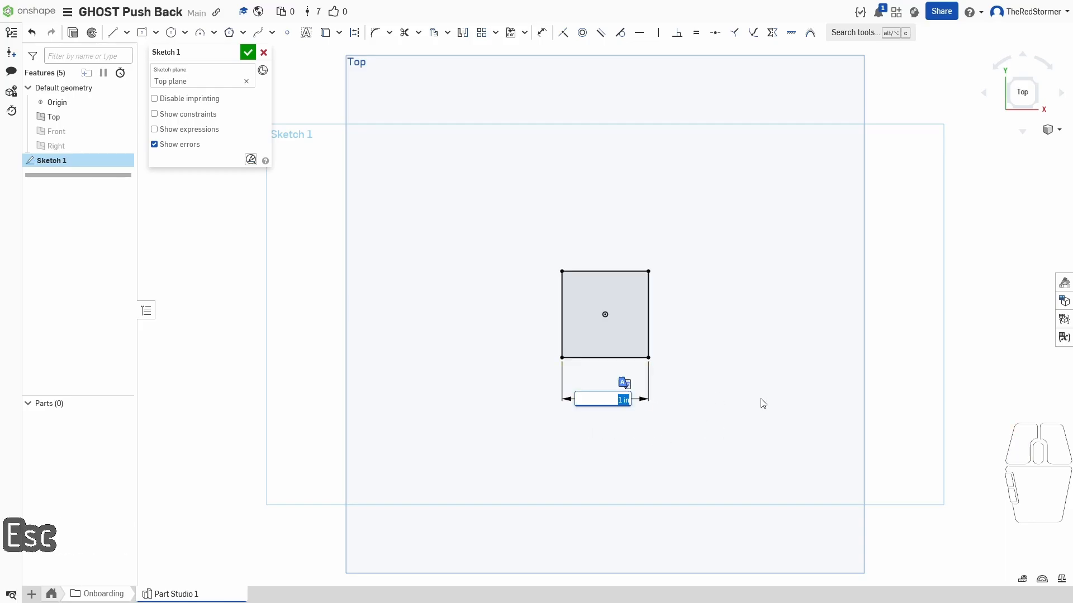
Set the square's width dimension to 0.5 in using an expression.
double_click(603, 398)
key("Return")
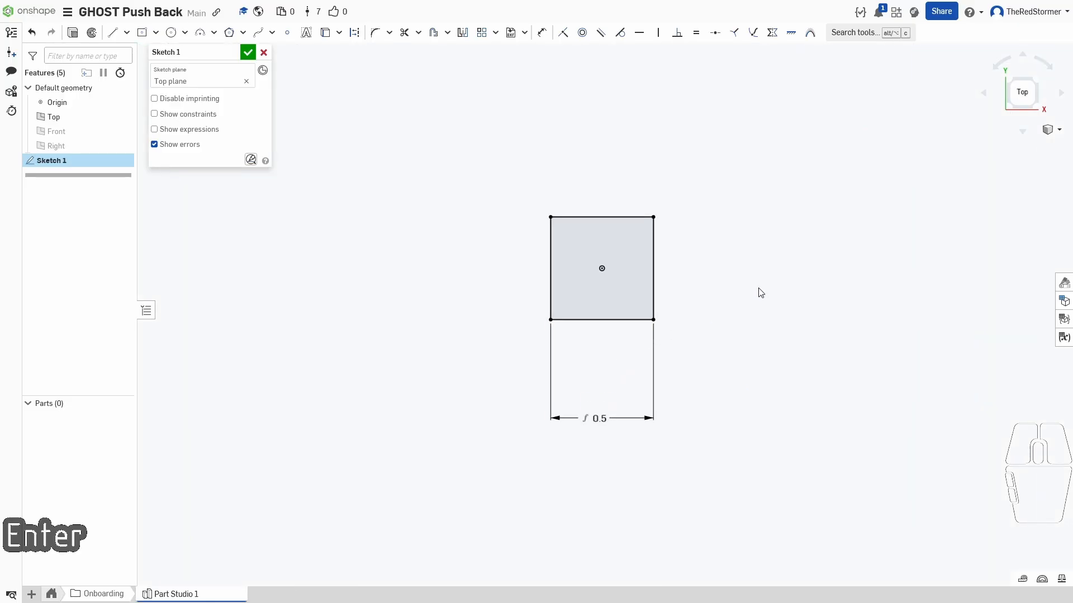
Accept the dimensioned square sketch on the Top plane.
scroll(738, 324, "up", 3)
scroll(683, 327, "down", 1)
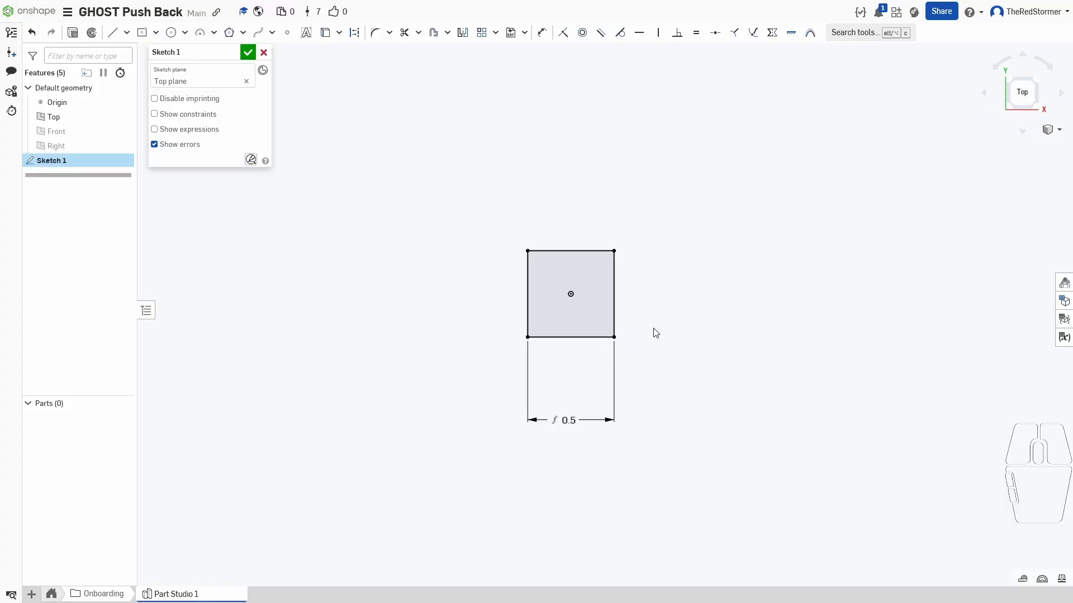
middle_click_drag(655, 335, 656, 348)
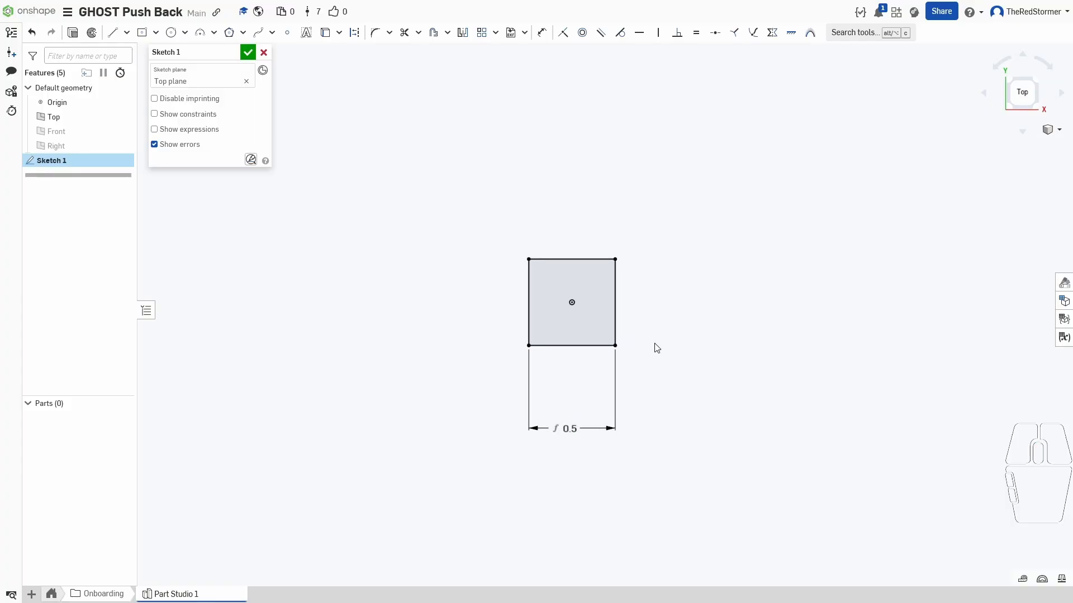
left_click(248, 52)
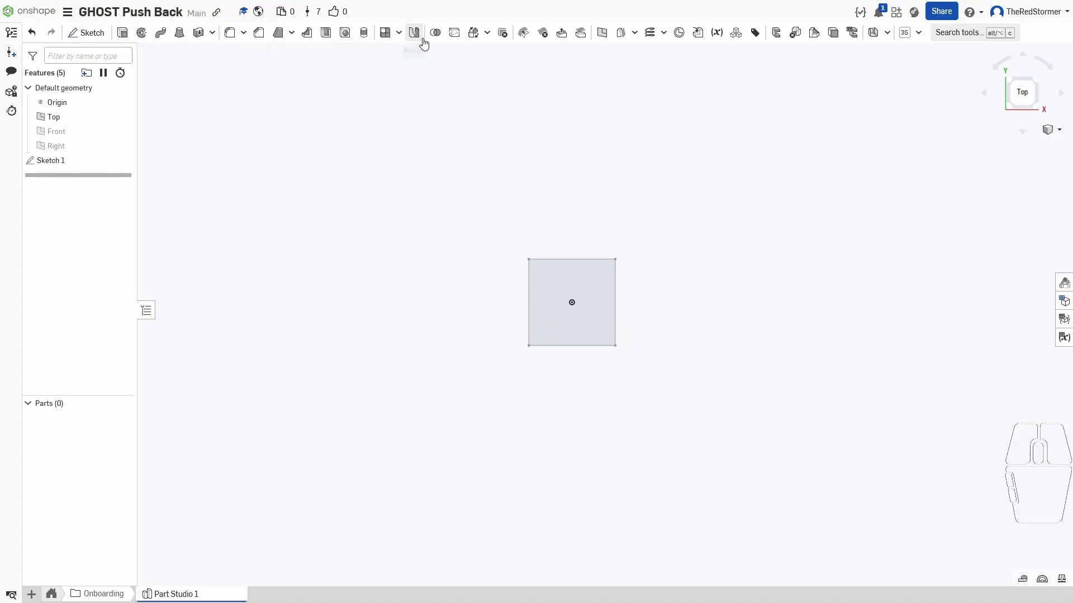
right_click_drag(302, 178, 349, 168)
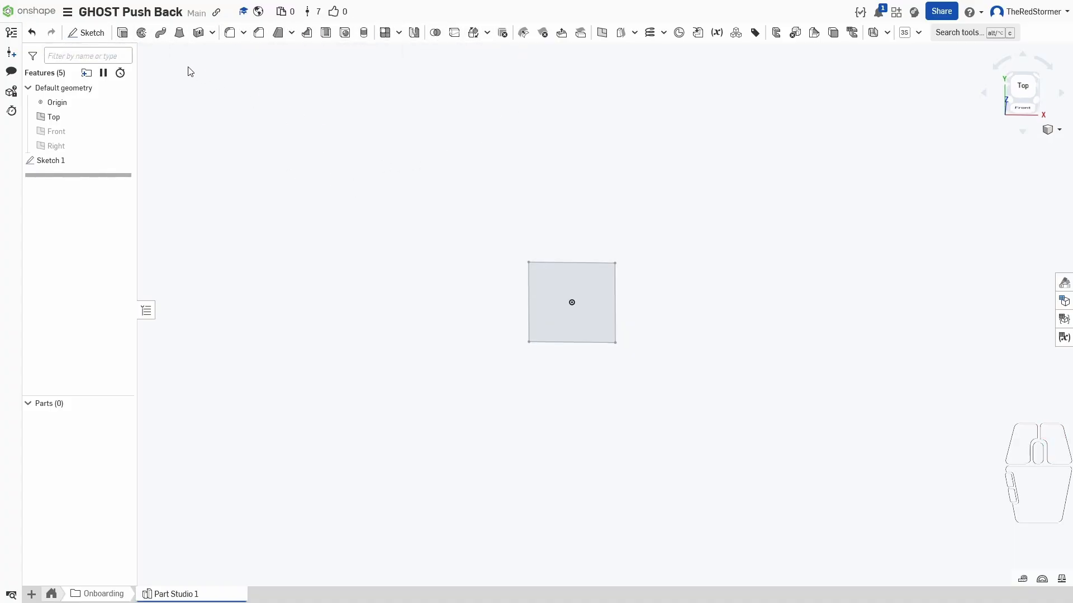
Extrude the square region as a new solid, 0.5 in deep and symmetric about the sketch plane.
left_click(122, 33)
left_click(263, 55)
key("shift+e")
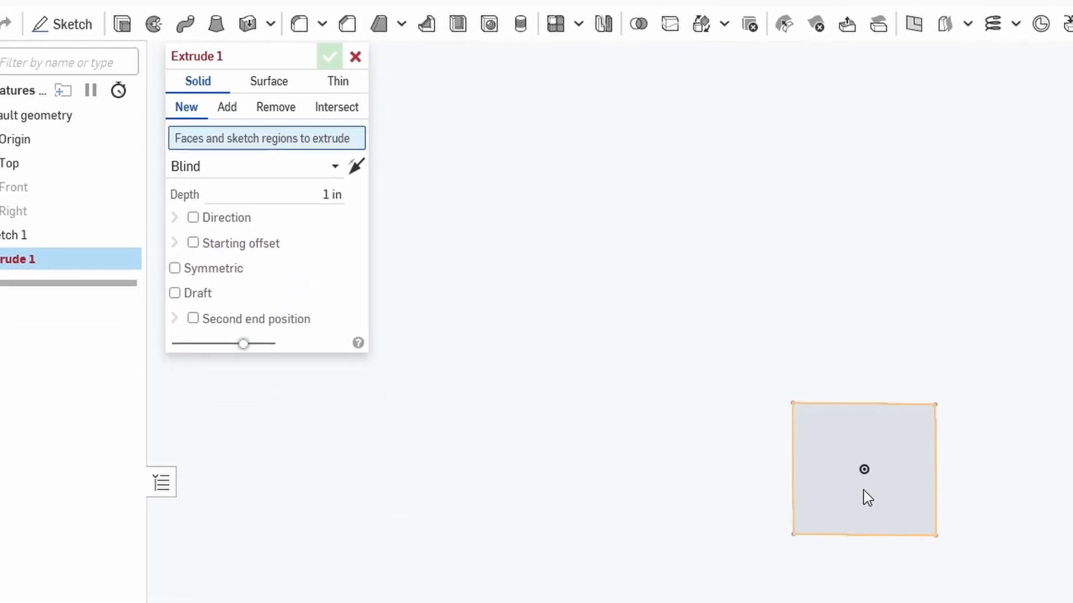
left_click(189, 177)
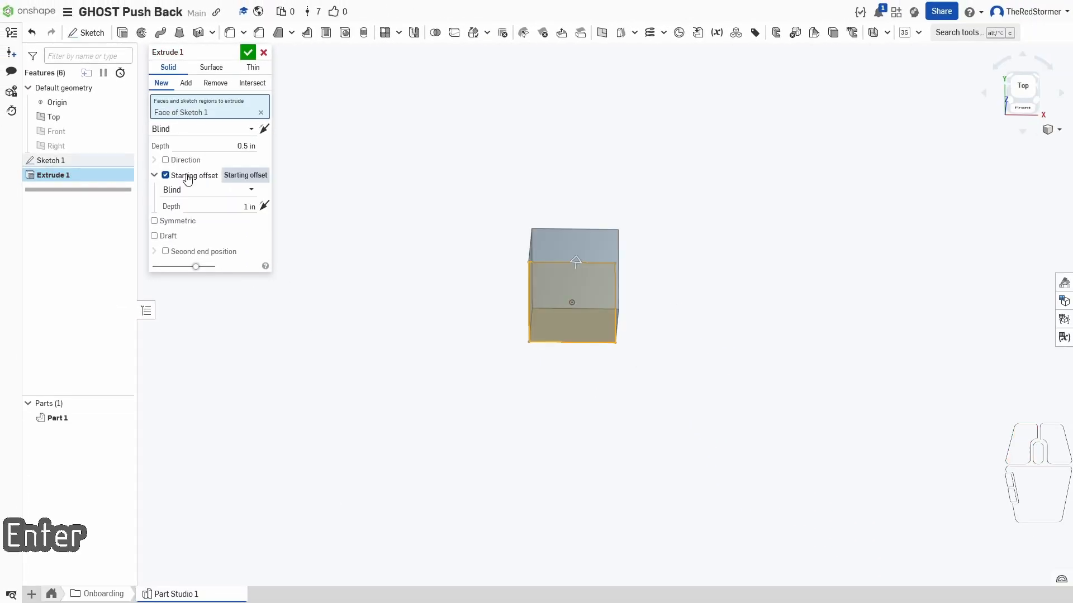
left_click(188, 177)
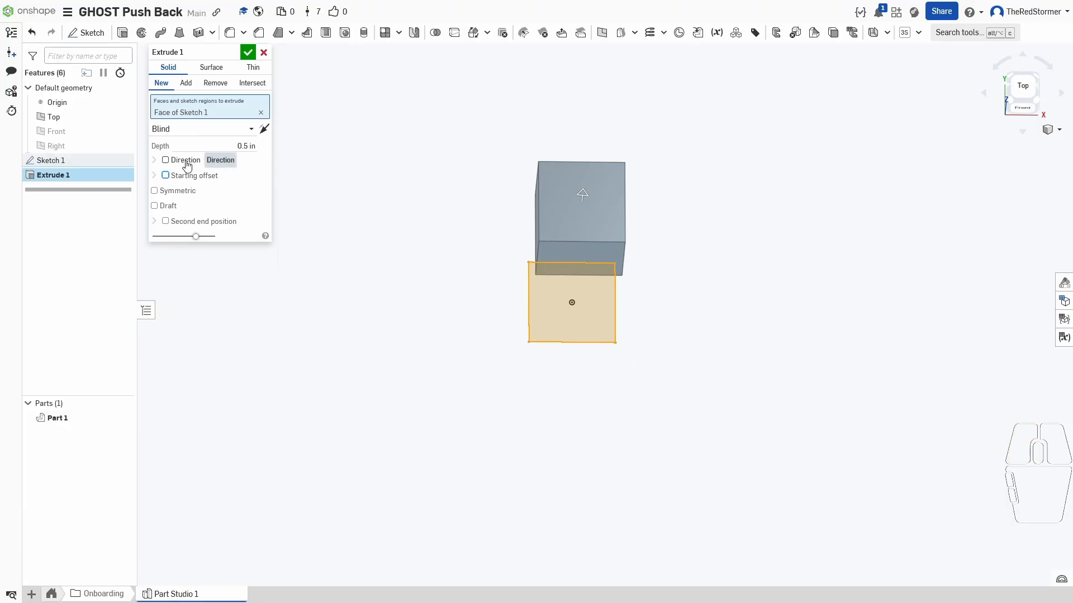
left_click(177, 190)
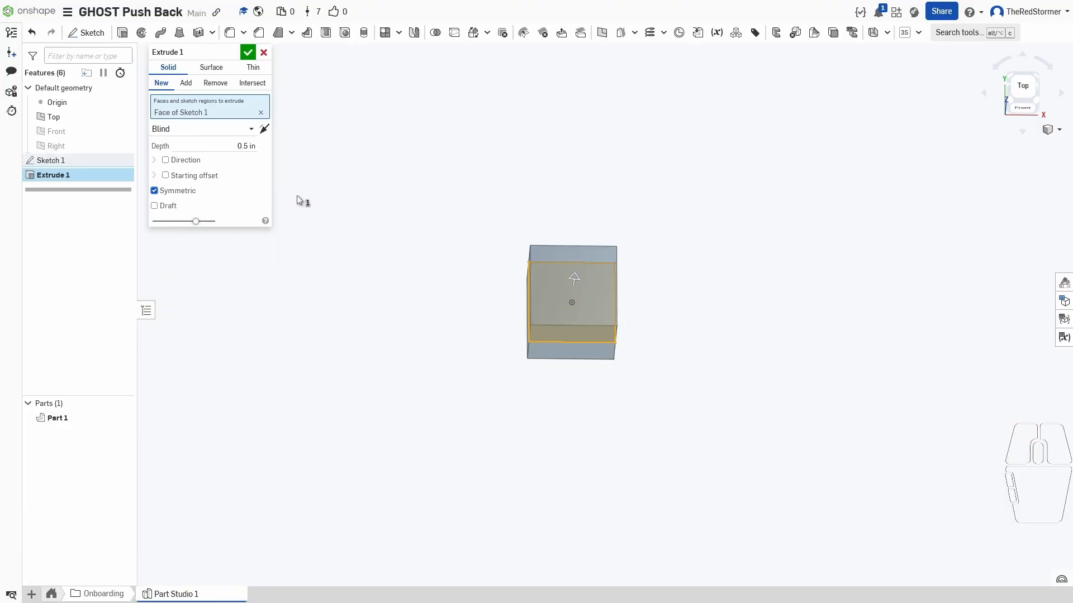
middle_click_drag(465, 227, 450, 204)
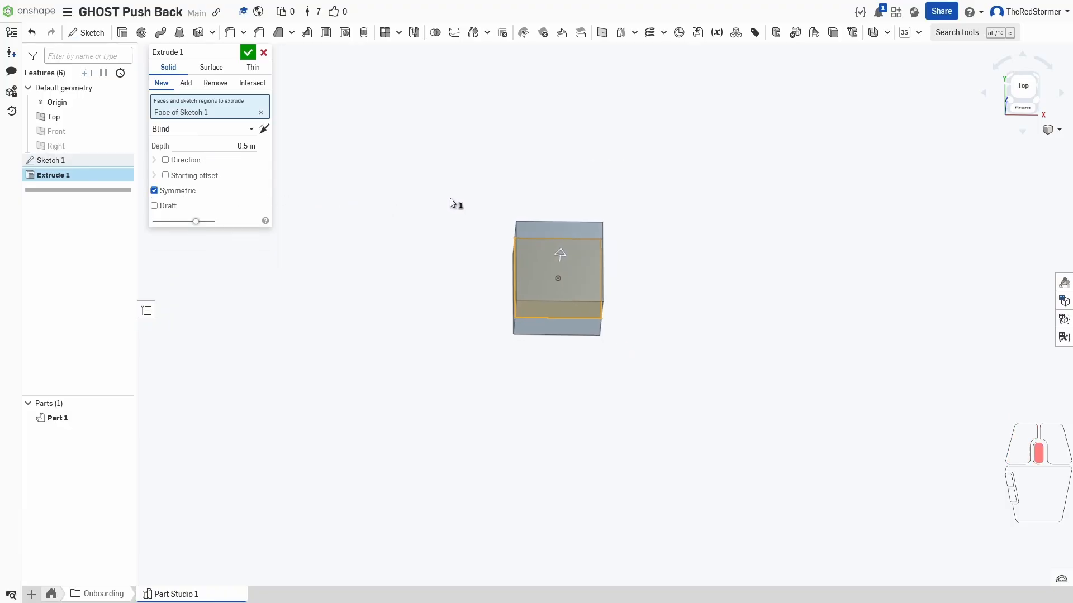
left_click(248, 53)
Edit the square's sketch to add a circle about 0.24 in in diameter centered on the origin, and accept it.
right_click_drag(657, 201, 651, 184)
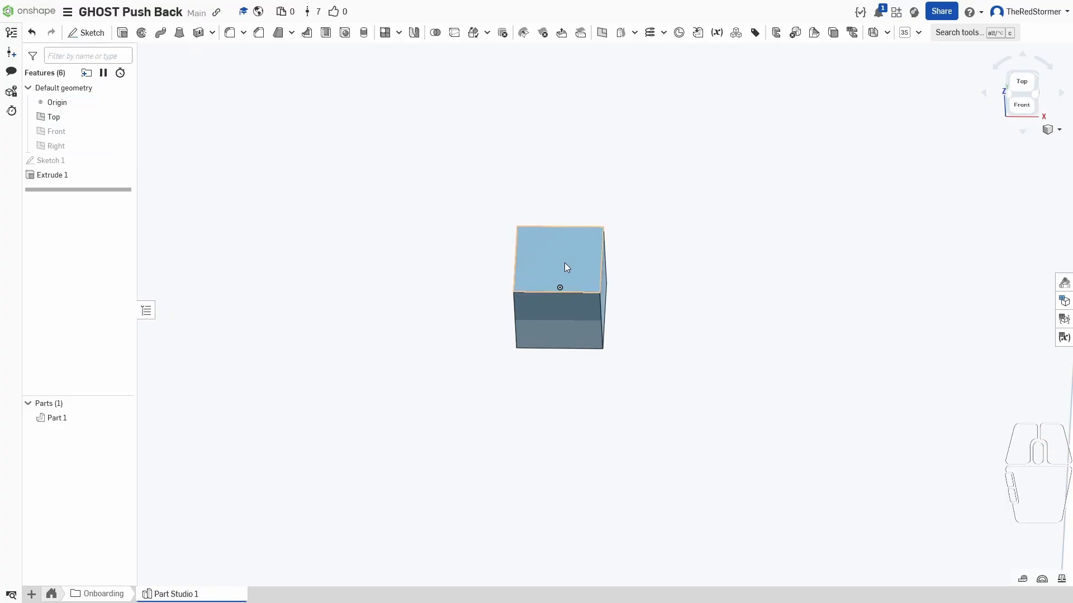
right_click_drag(496, 191, 512, 117)
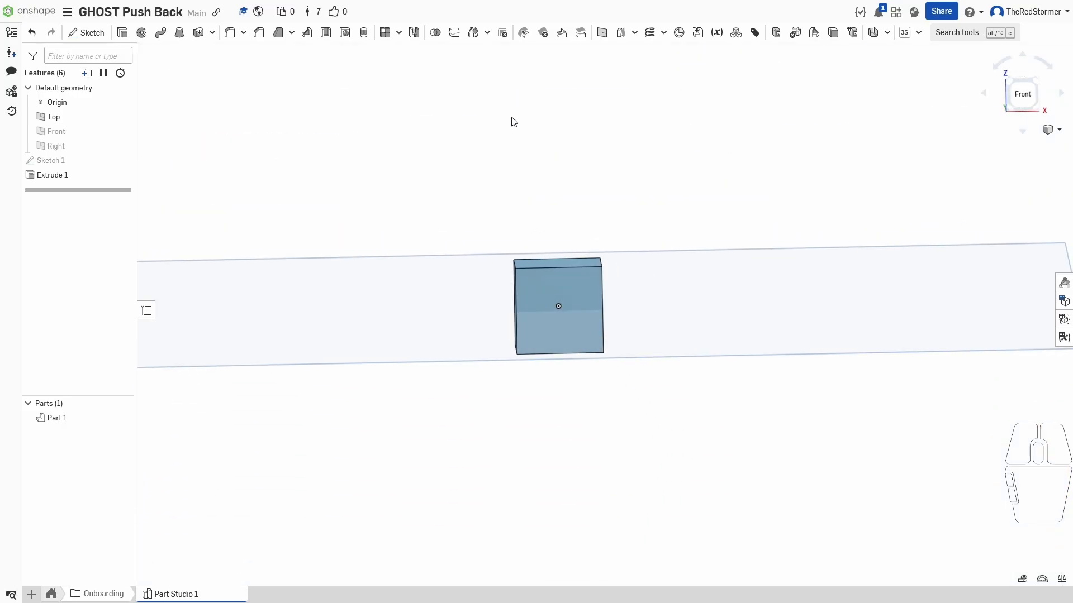
double_click(49, 161)
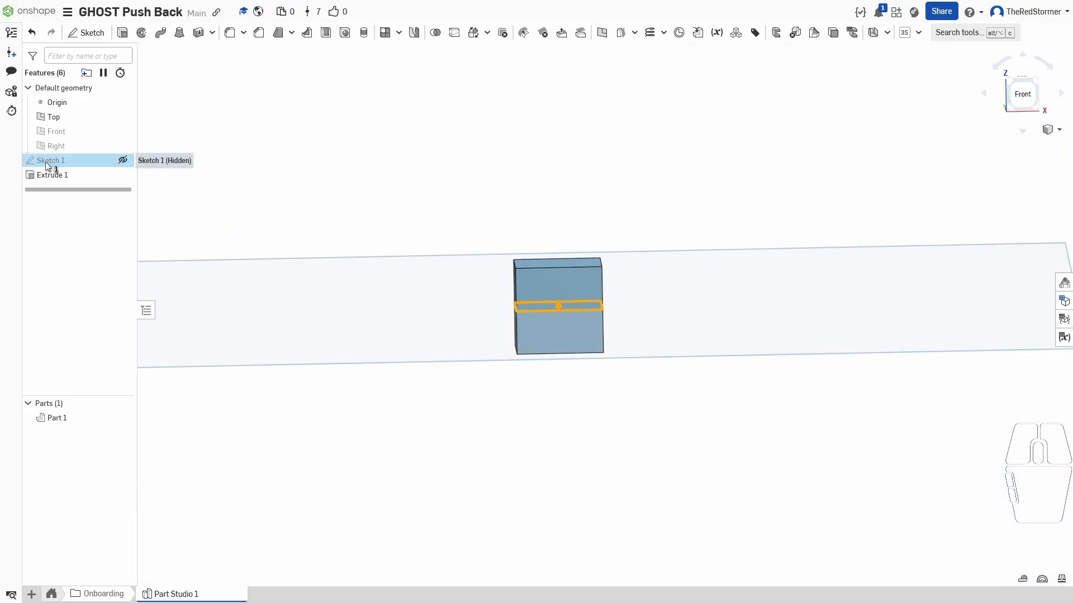
key("c")
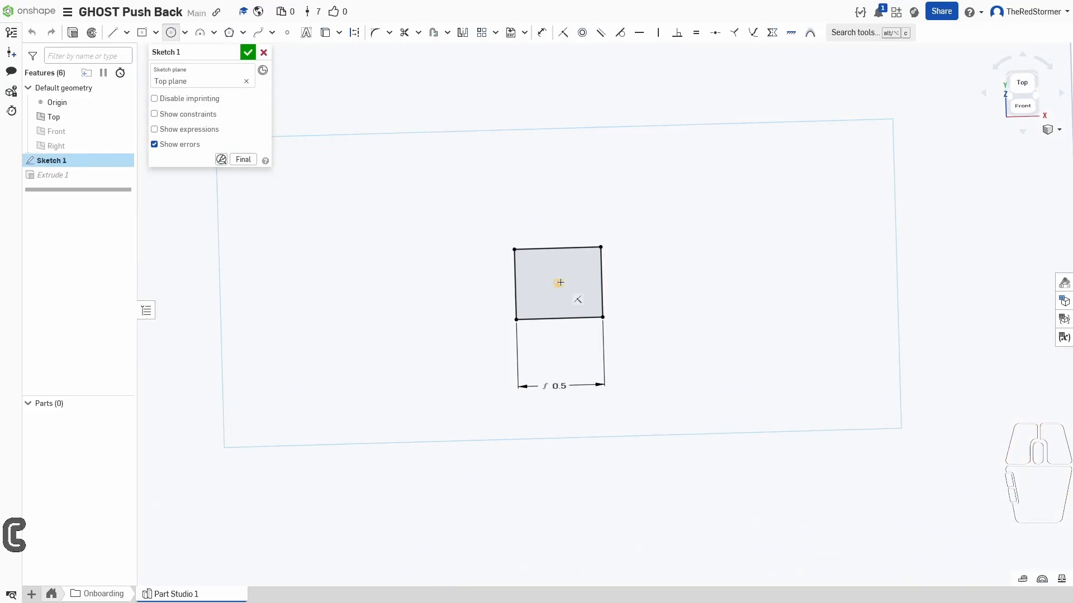
left_click(558, 283)
key("Escape")
key("c")
left_click(558, 283)
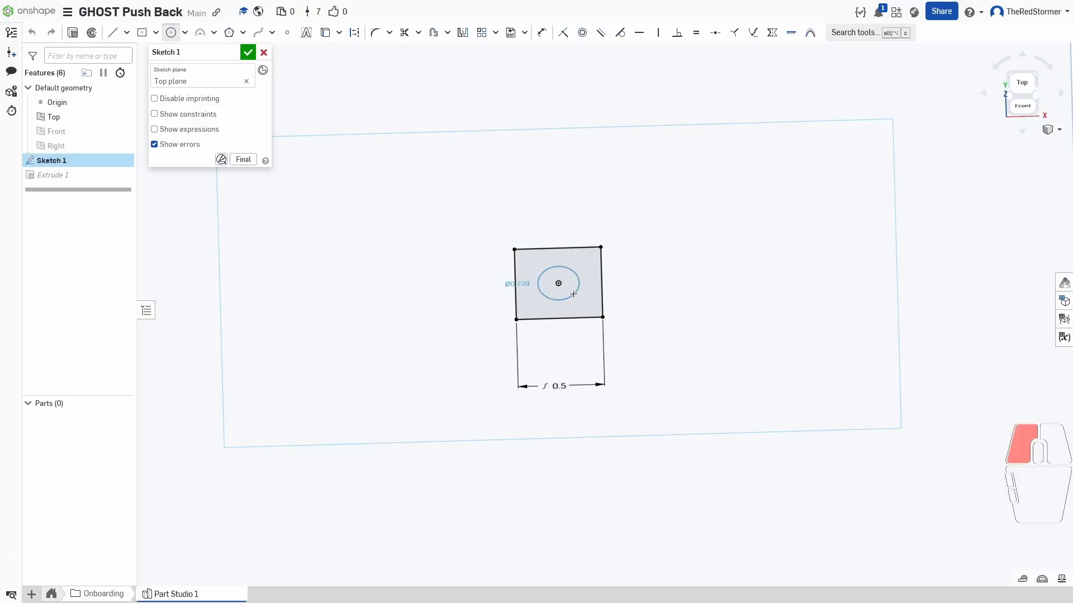
left_click(573, 294)
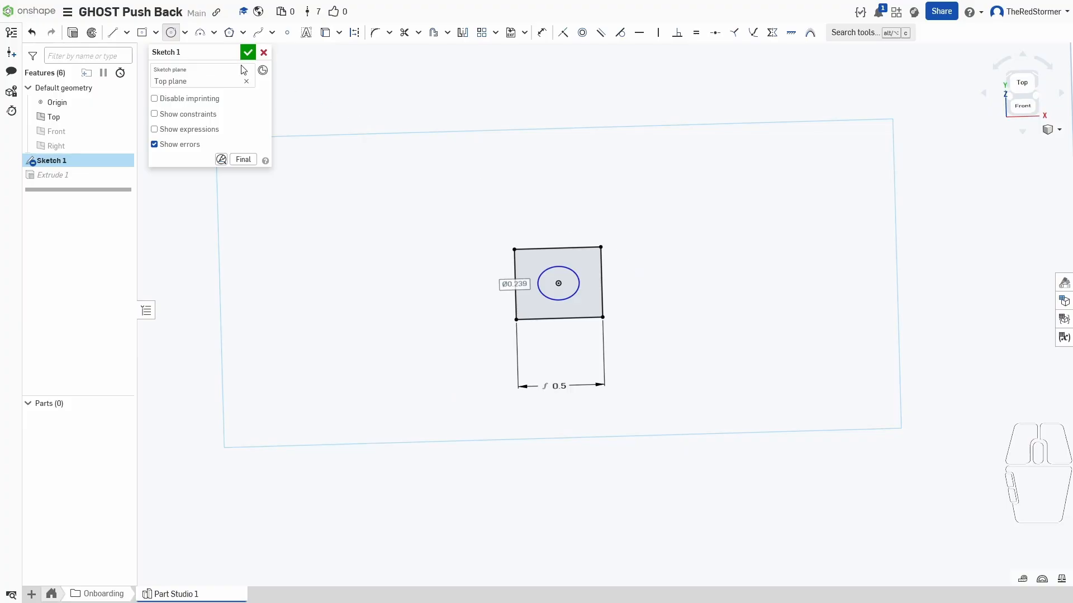
left_click(248, 52)
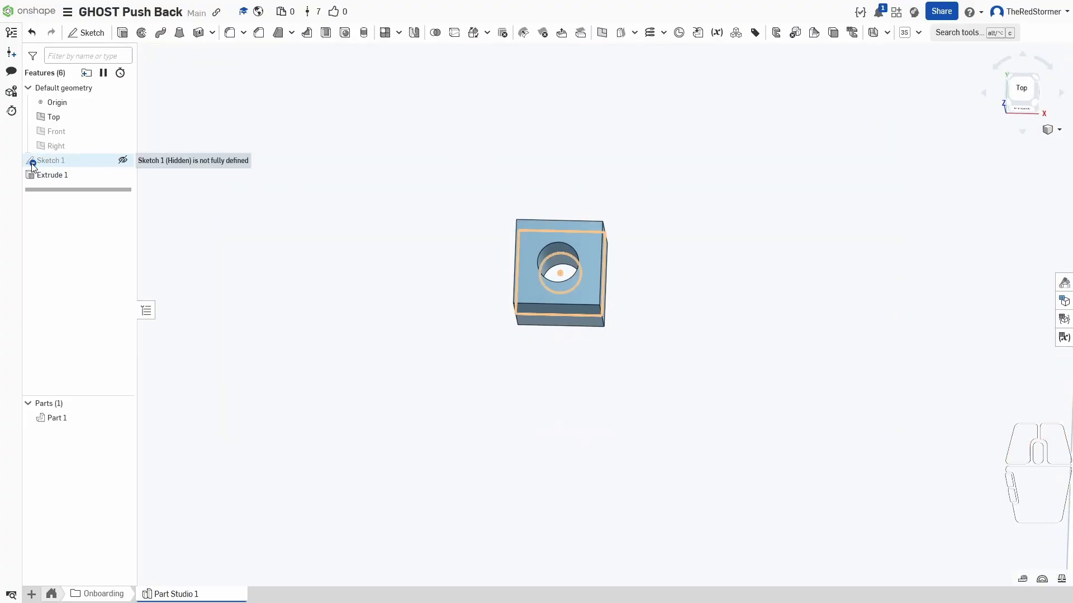
Try enlarging the undimensioned circle freehand in the base sketch and discard the edit.
double_click(62, 161)
mouse_move(564, 292)
left_mouse_down()
mouse_move(572, 325)
mouse_move(566, 296)
left_mouse_up()
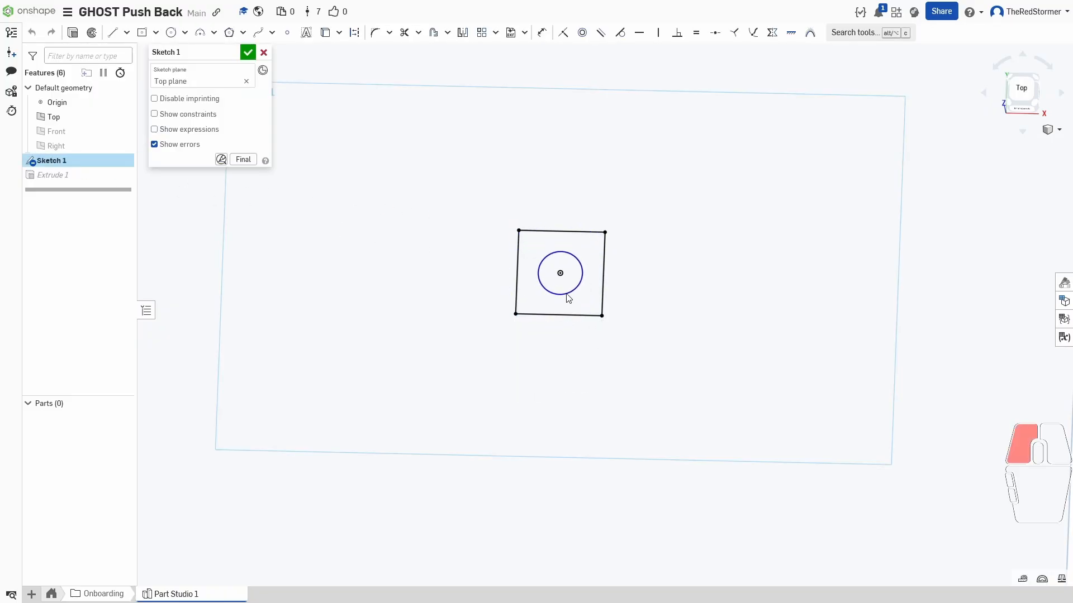
left_click(264, 52)
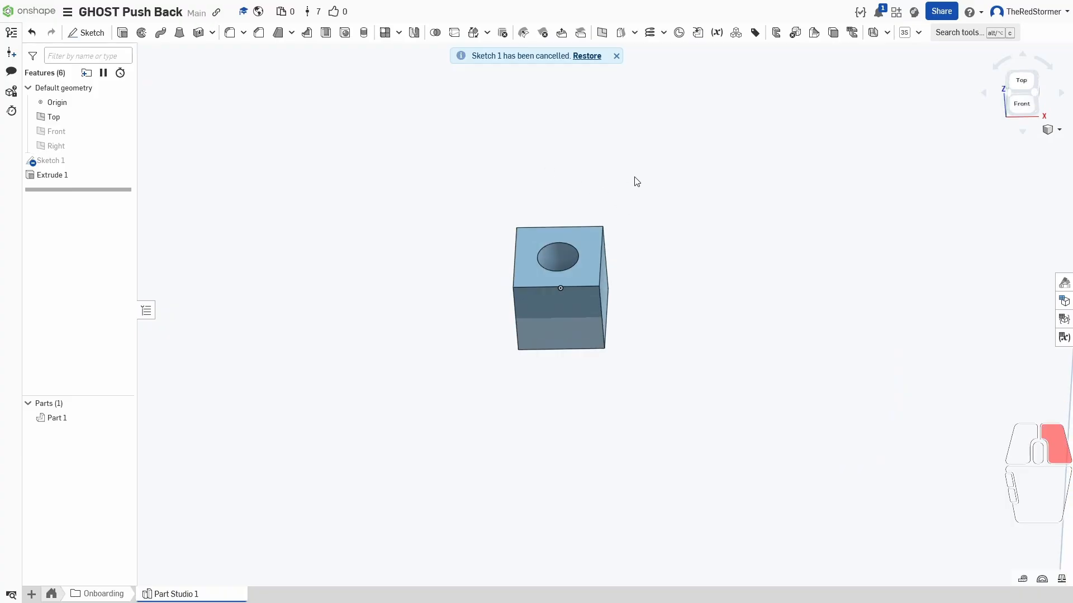
right_click_drag(635, 182, 634, 187)
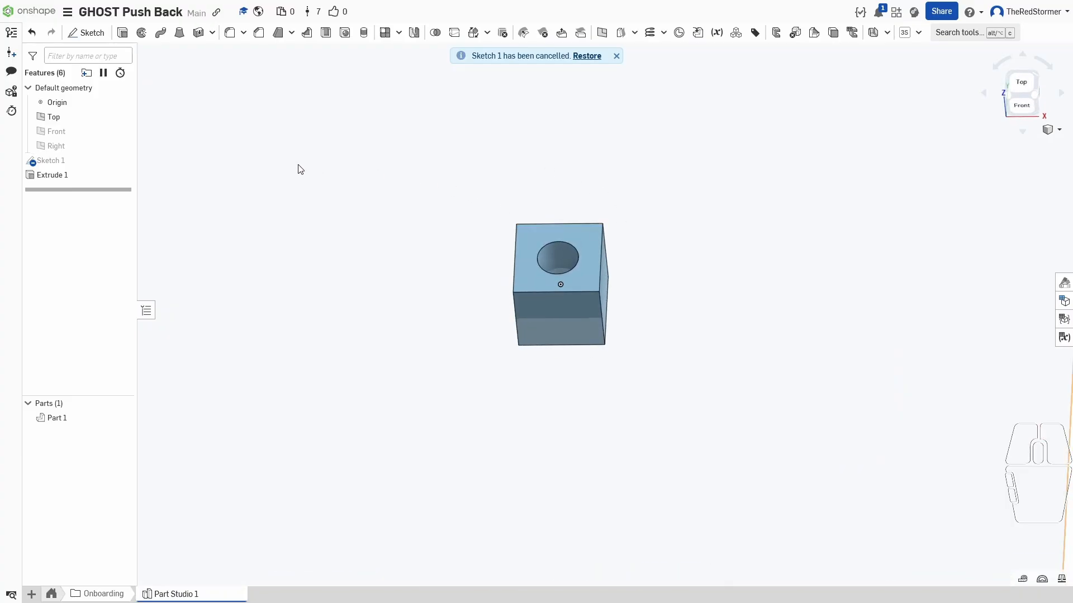
Edit the base sketch to dimension the circle's diameter as 0.18 in, and accept the sketch.
double_click(90, 161)
key("d")
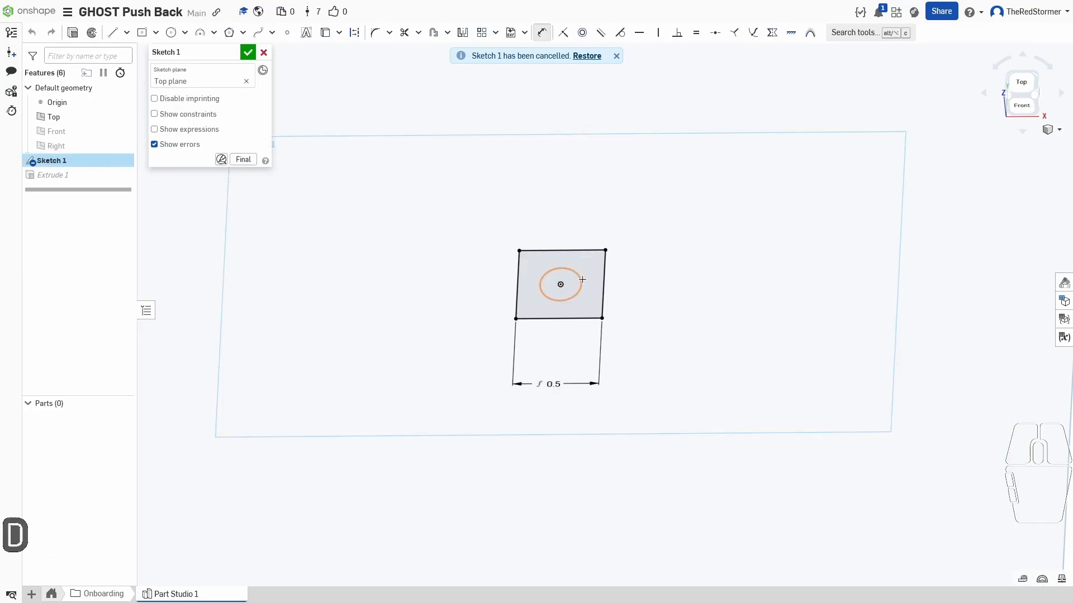
left_click(582, 280)
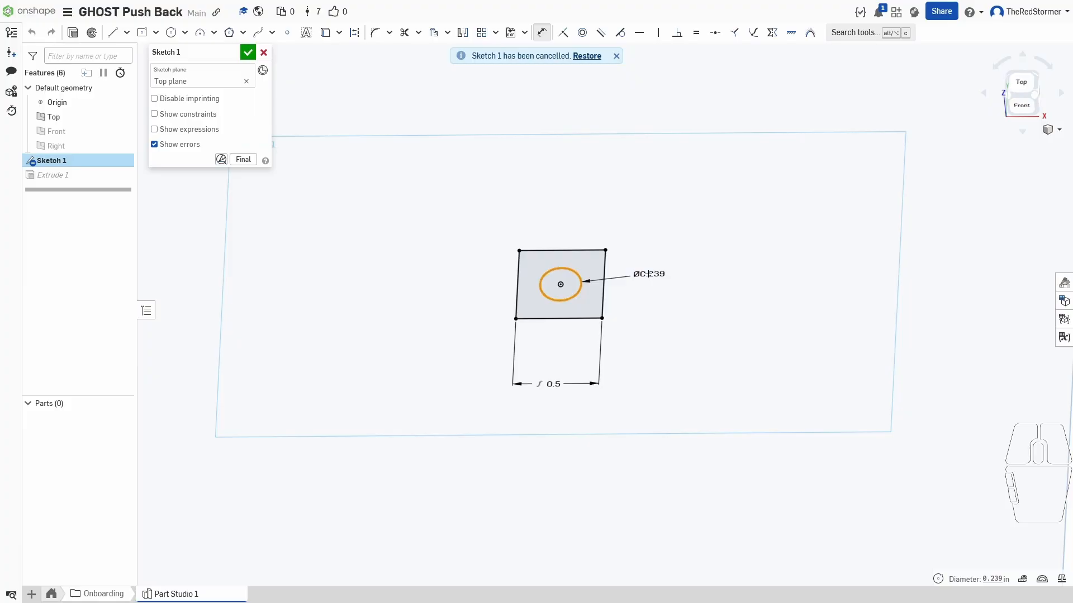
left_click(648, 273)
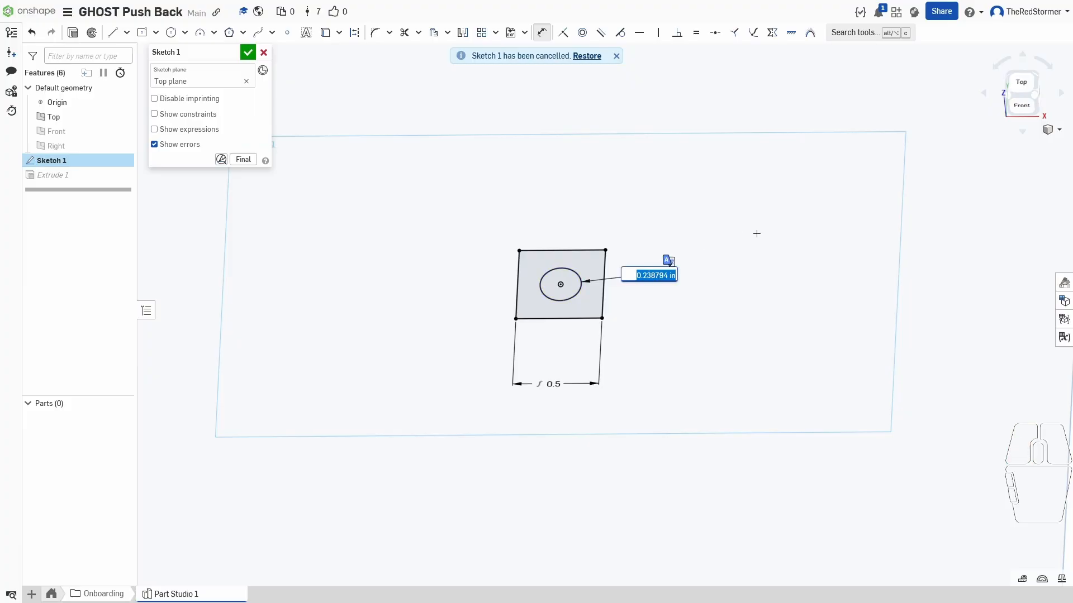
left_click(616, 56)
double_click(648, 277)
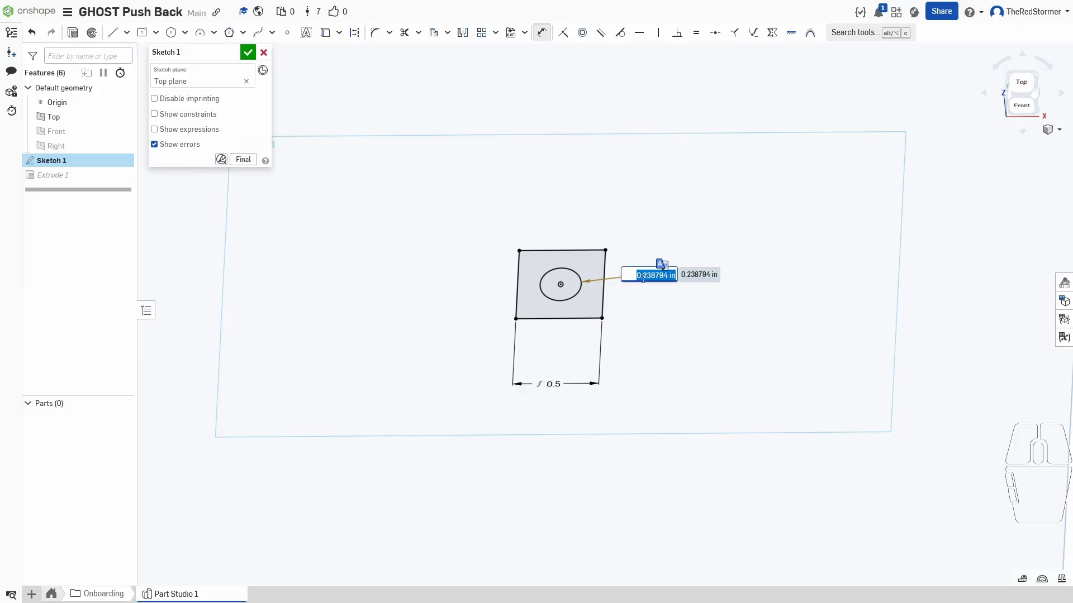
type("0.18")
key("Return")
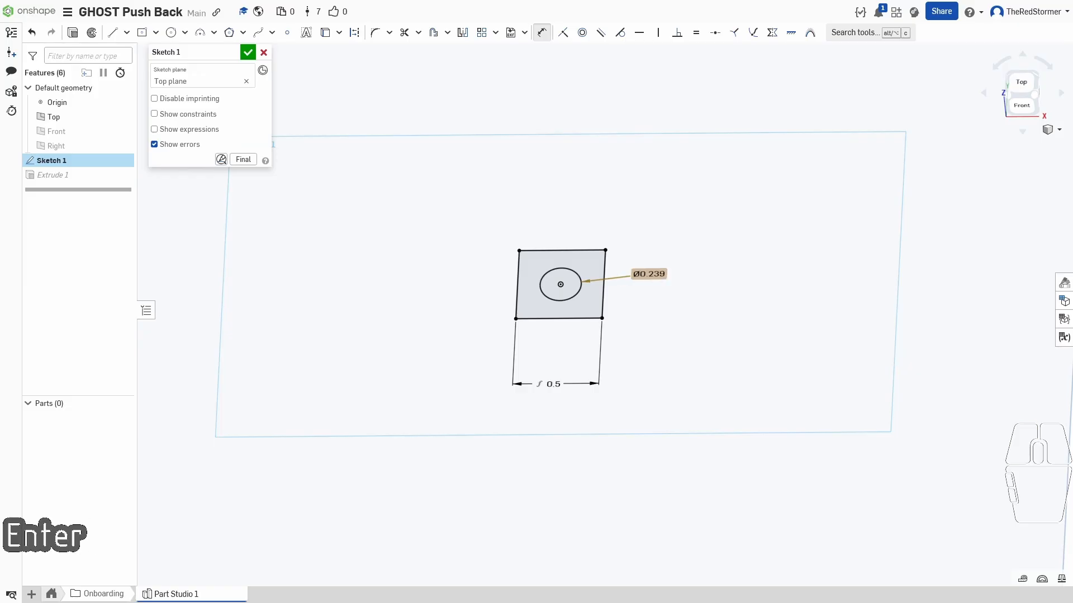
right_click_drag(637, 225, 605, 222)
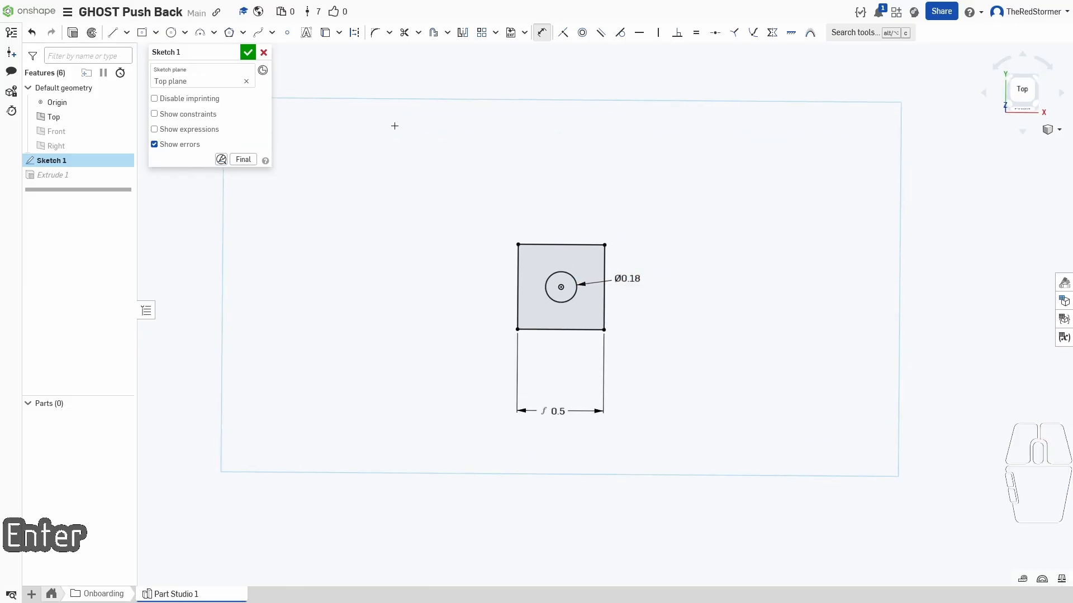
left_click(250, 53)
mouse_move(592, 195)
right_mouse_down()
mouse_move(593, 206)
mouse_move(594, 171)
right_mouse_up()
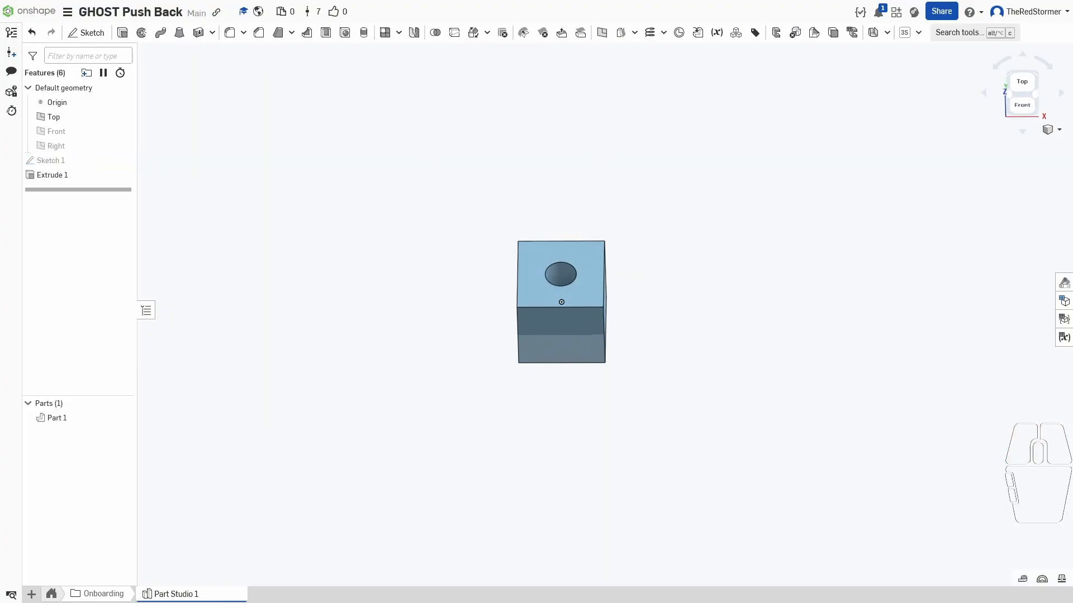